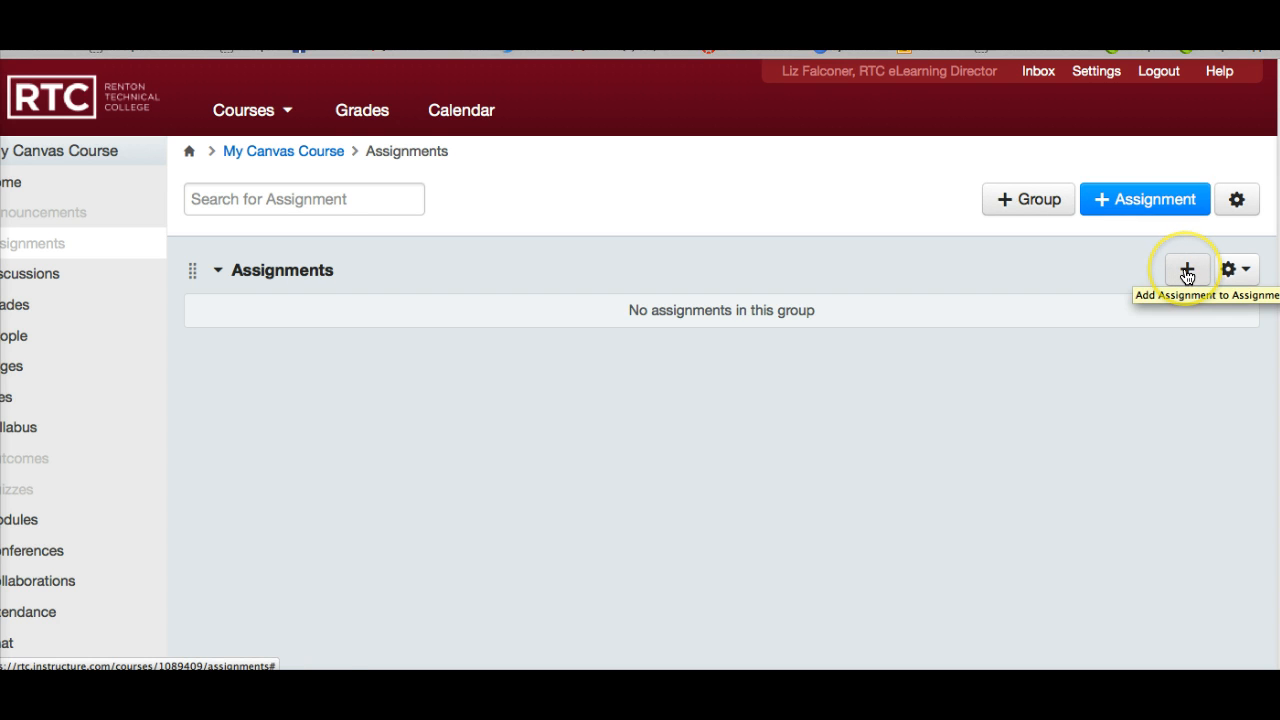
Start a new assignment in the Assignments group and name it Assignment 1.
{"action": "left_click", "coordinate": [1186, 272]}
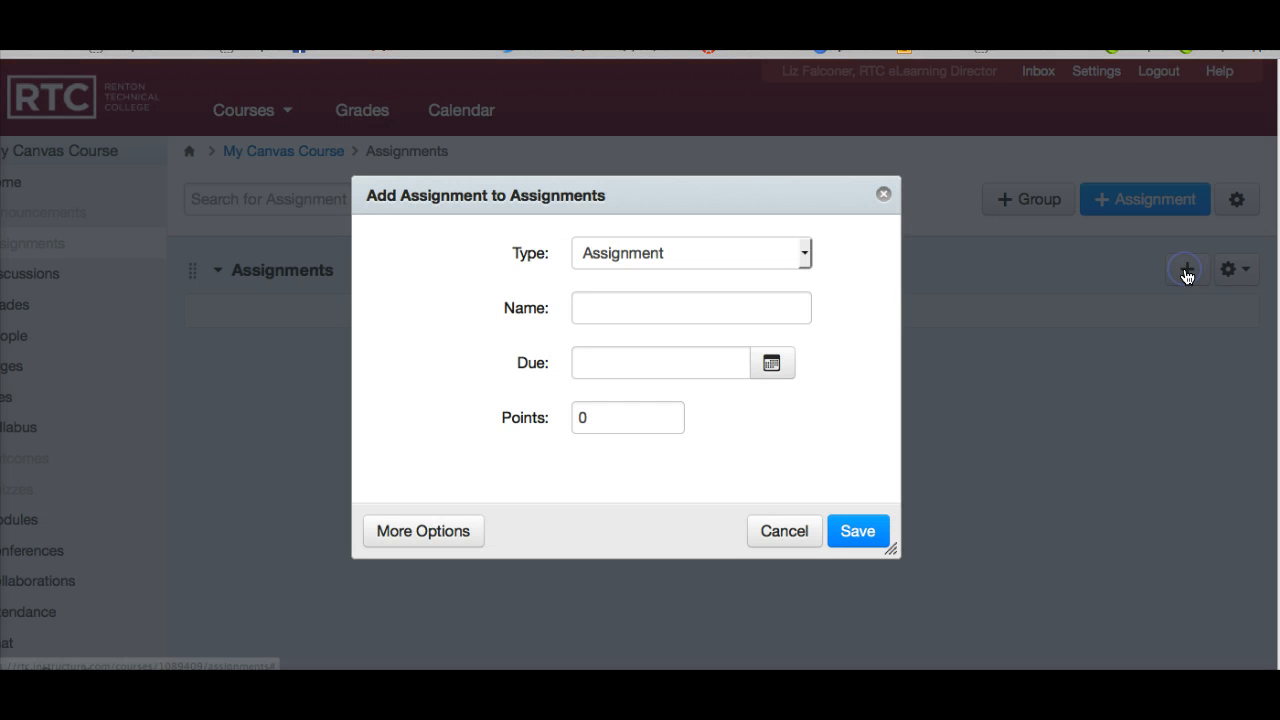
{"action": "left_click", "coordinate": [687, 300]}
{"action": "type", "text": "Assgi"}
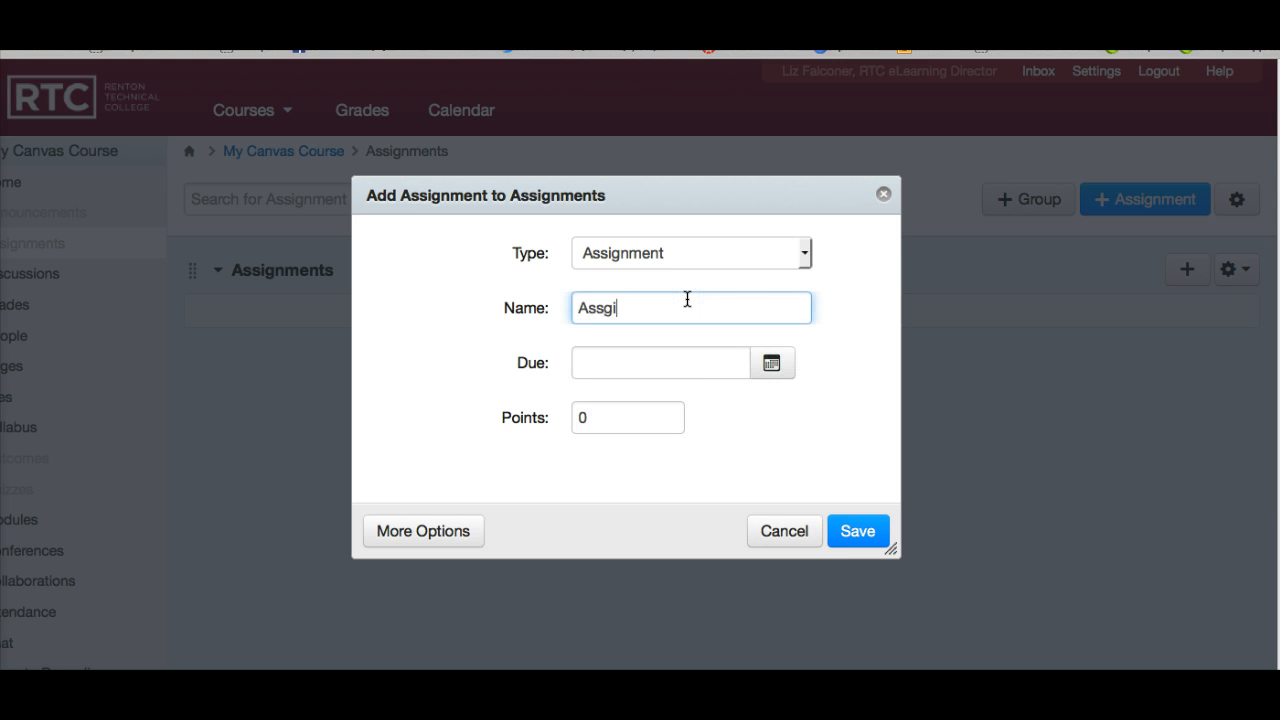
{"action": "key", "text": "BackSpace"}
{"action": "key", "text": "BackSpace"}
{"action": "type", "text": "i"}
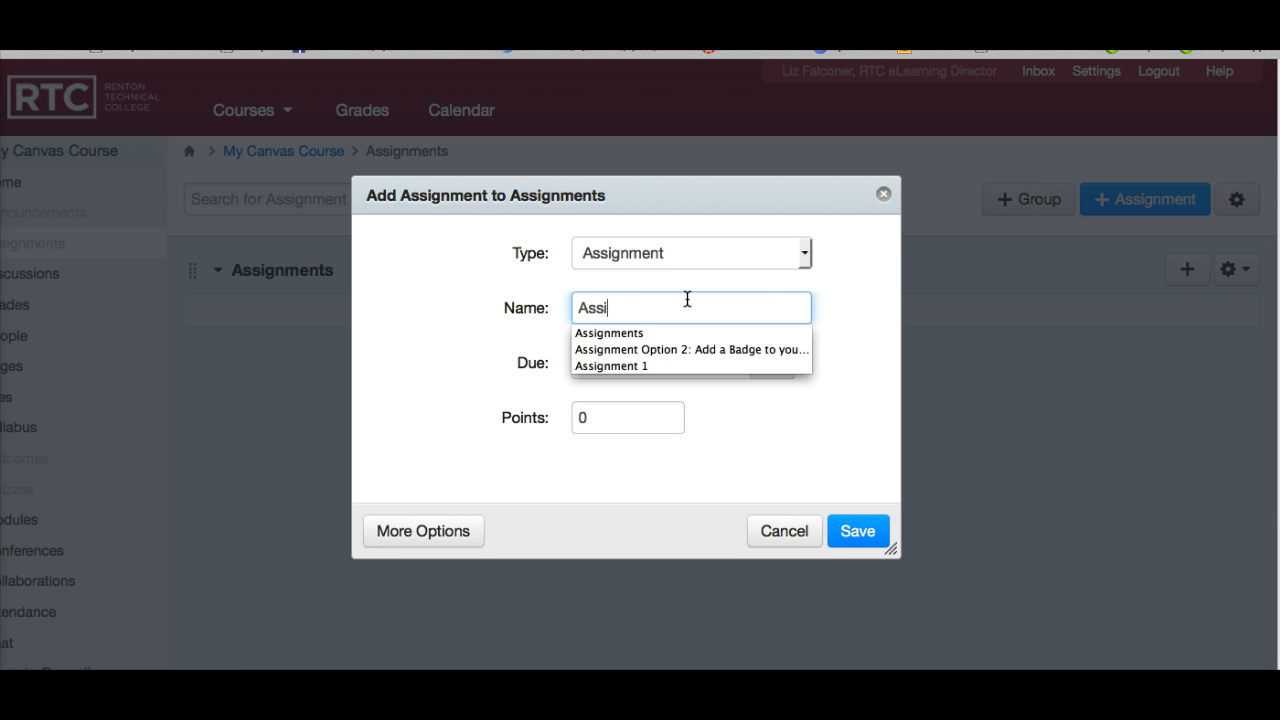
{"action": "type", "text": "gnment 1"}
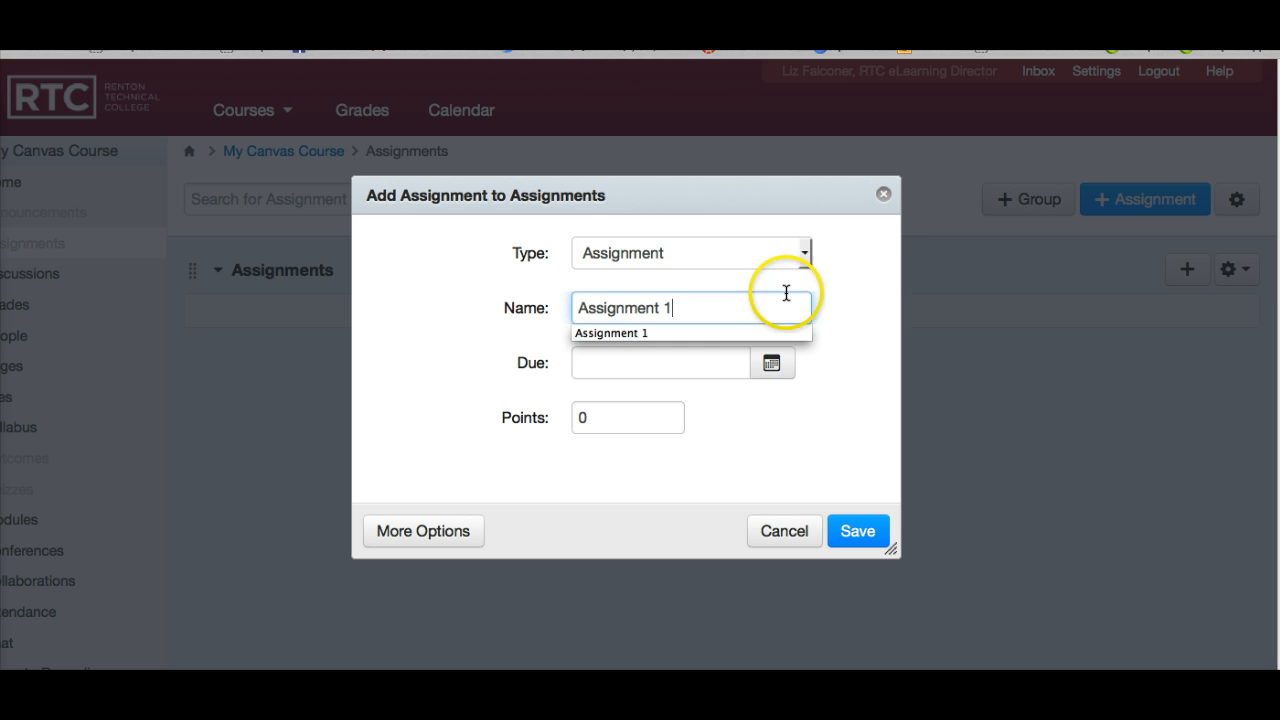
{"action": "left_click", "coordinate": [851, 286]}
Set the new assignment's due date to Dec 18, 2014.
{"action": "left_click", "coordinate": [773, 363]}
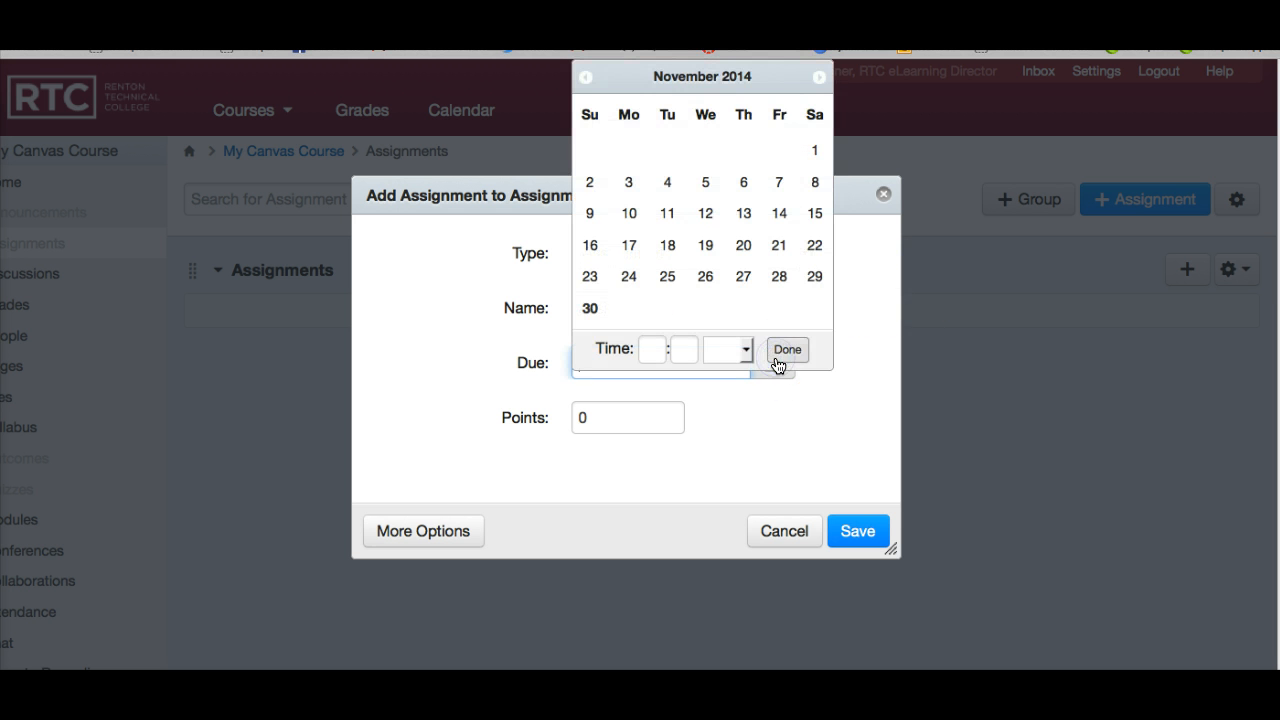
{"action": "left_click", "coordinate": [818, 78]}
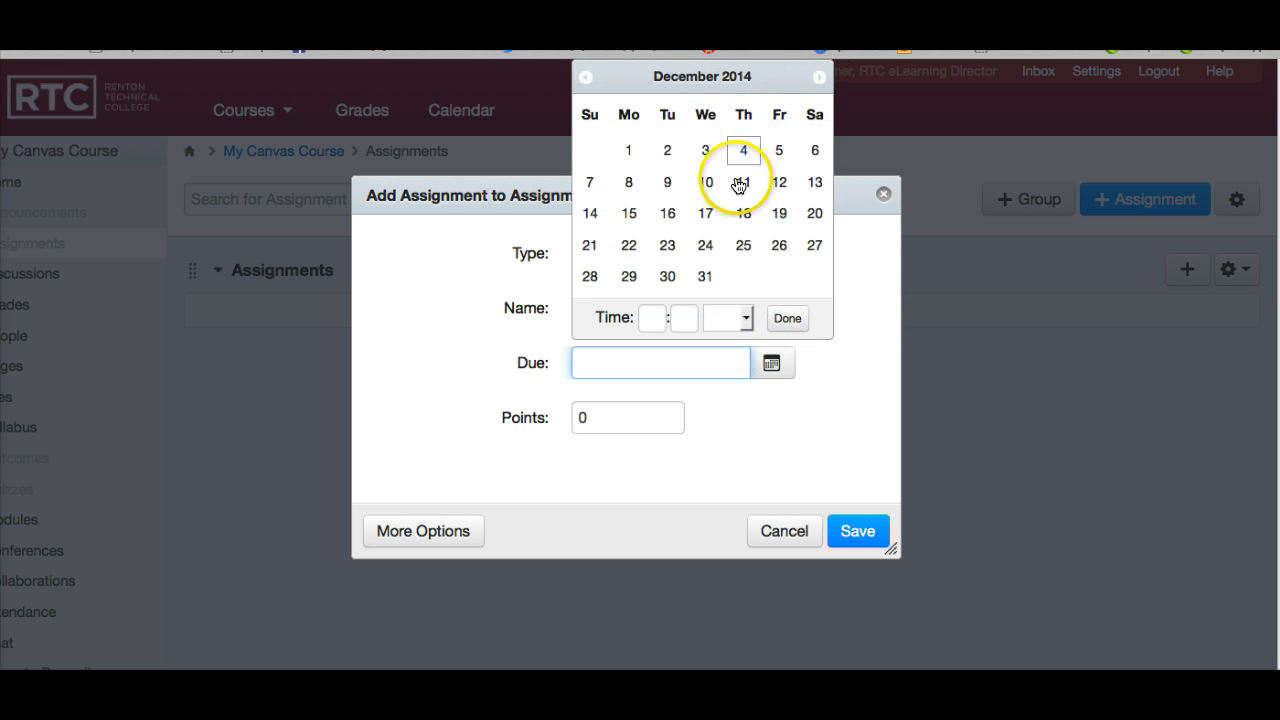
{"action": "left_click", "coordinate": [741, 211]}
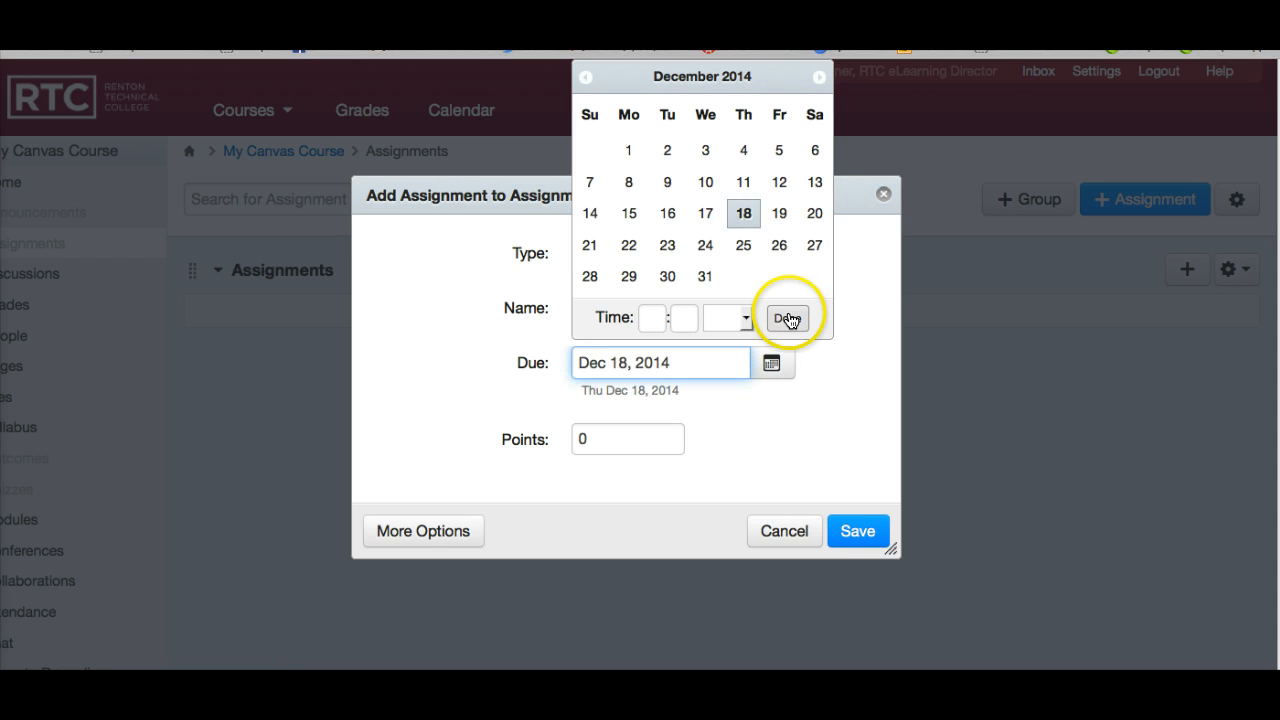
{"action": "left_click", "coordinate": [787, 316]}
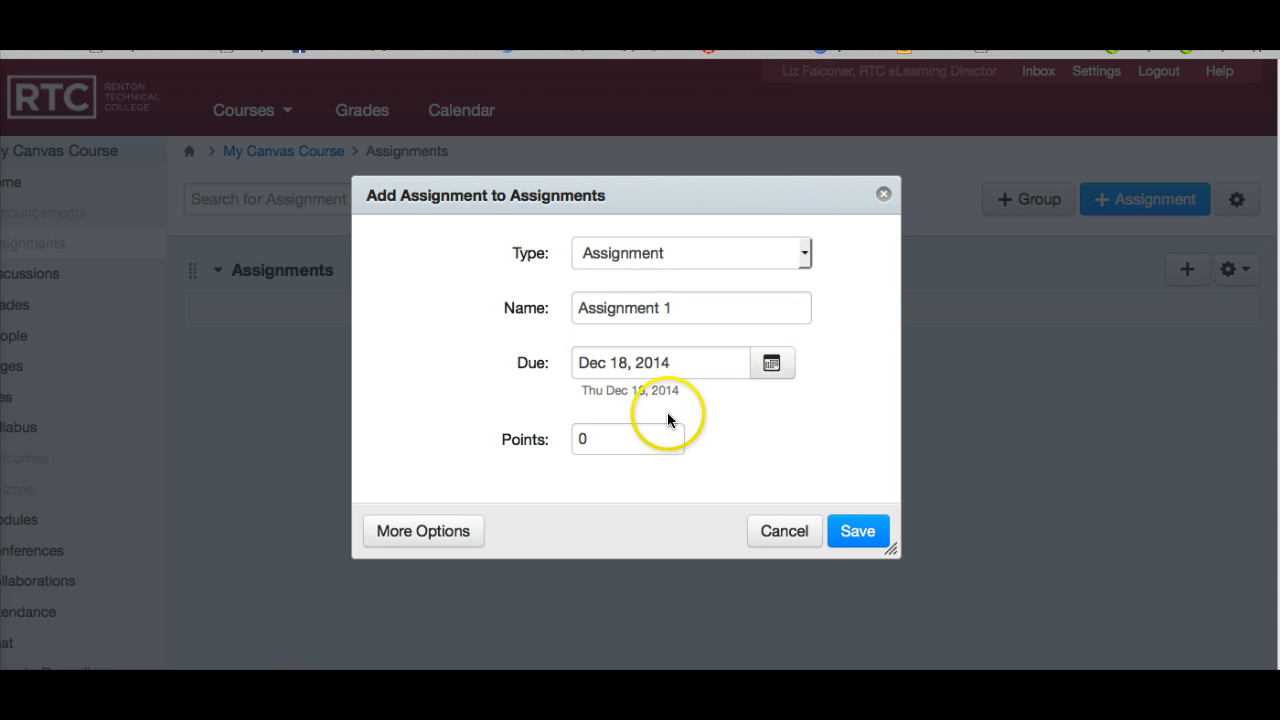
Make the assignment worth 10 points and save it.
{"action": "left_click", "coordinate": [576, 439]}
{"action": "type", "text": "1"}
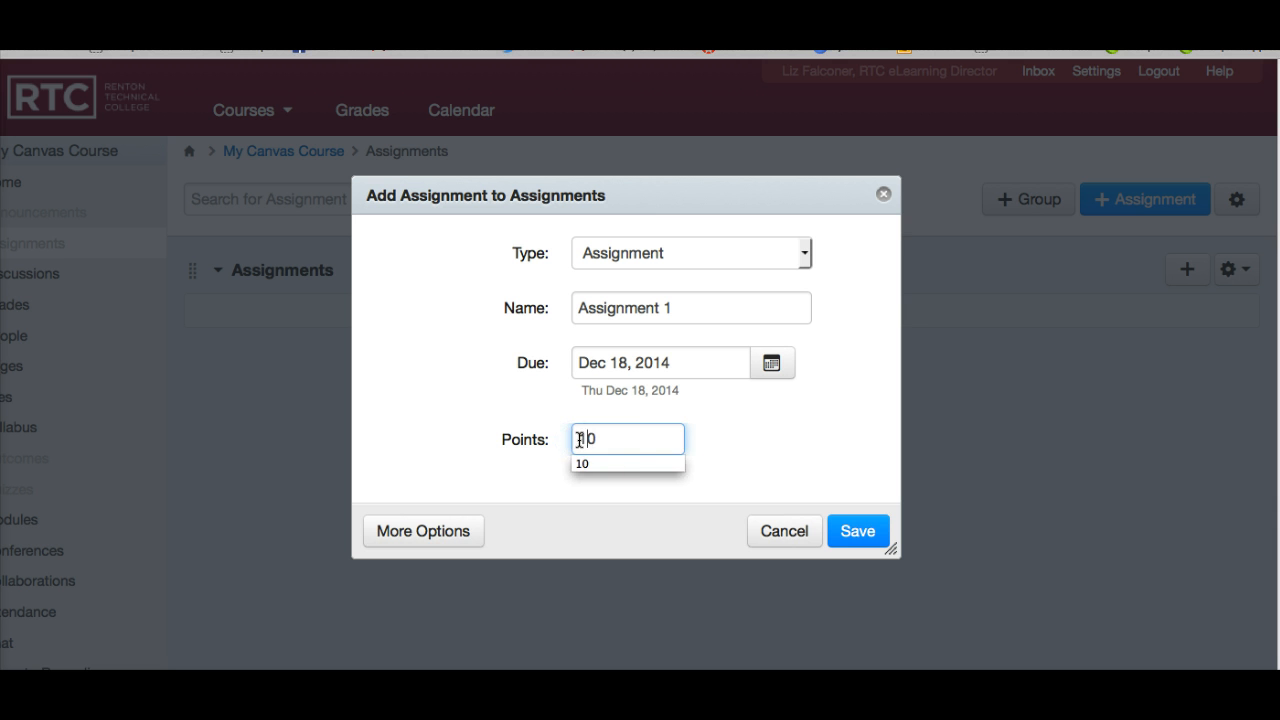
{"action": "left_click", "coordinate": [733, 436]}
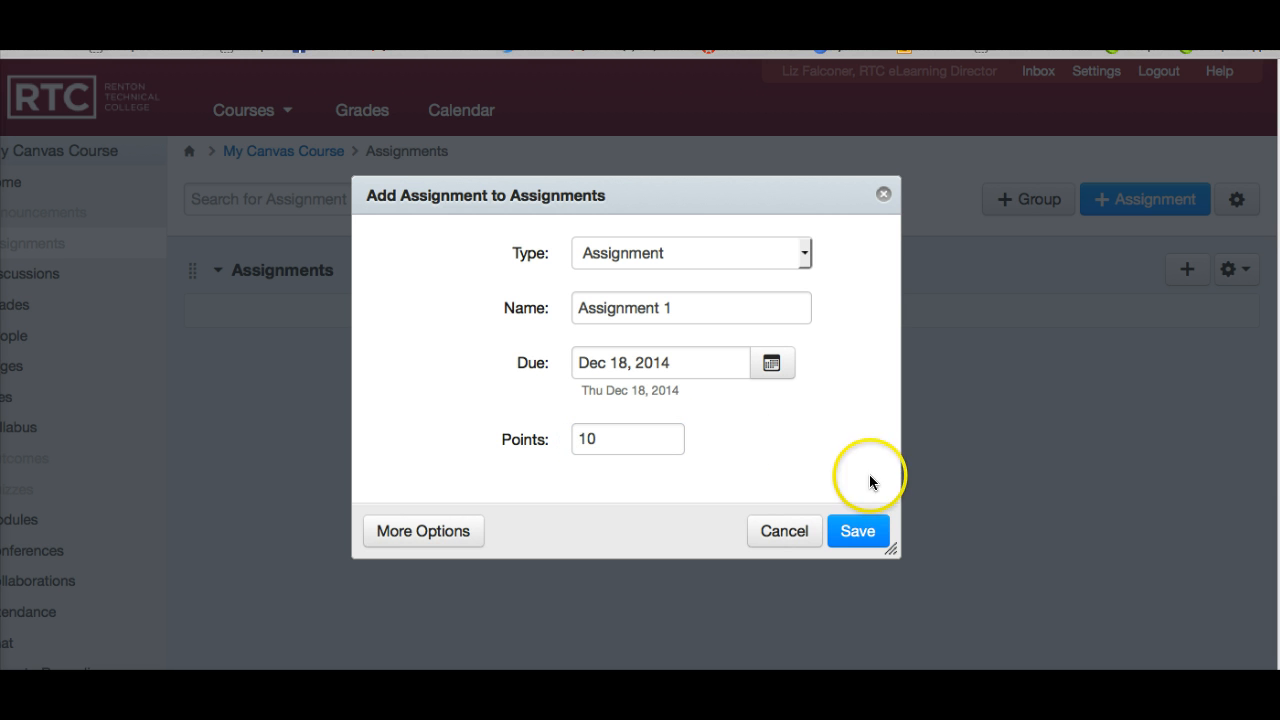
{"action": "left_click", "coordinate": [860, 533]}
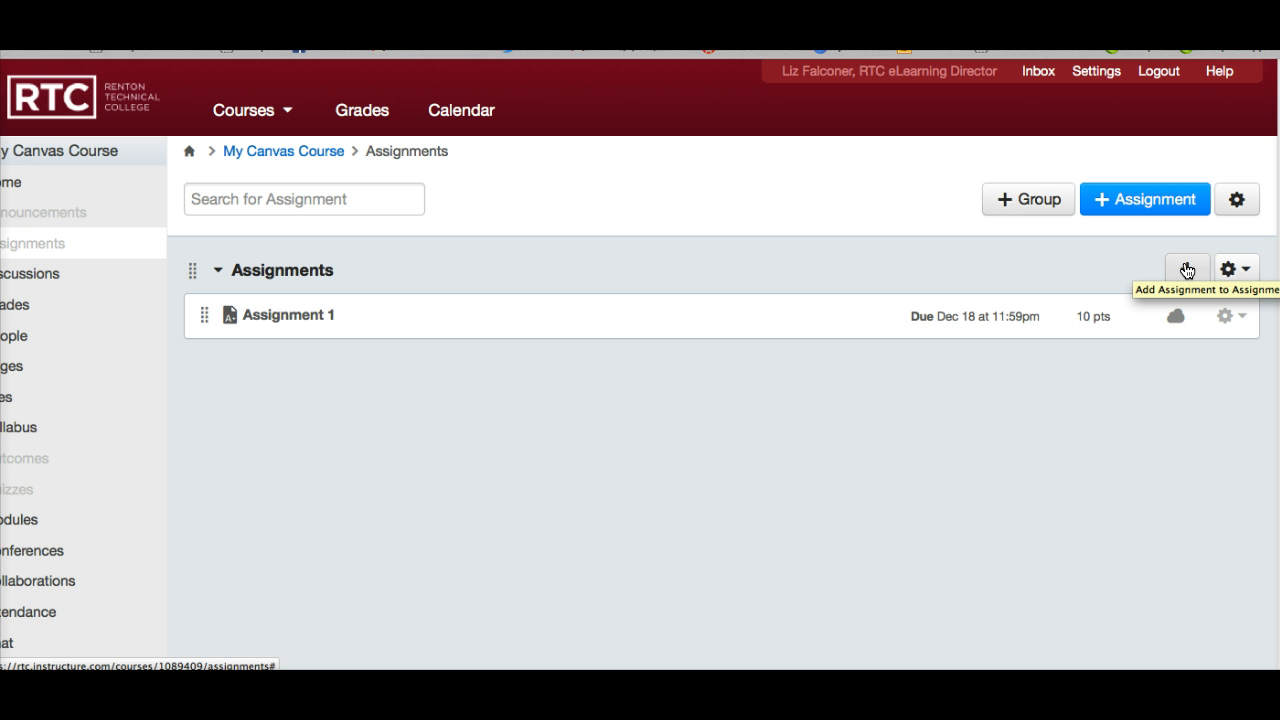
Turn on weighting the final grade by assignment groups, set the Assignments group to 20%, and save the settings.
{"action": "left_click", "coordinate": [1237, 200]}
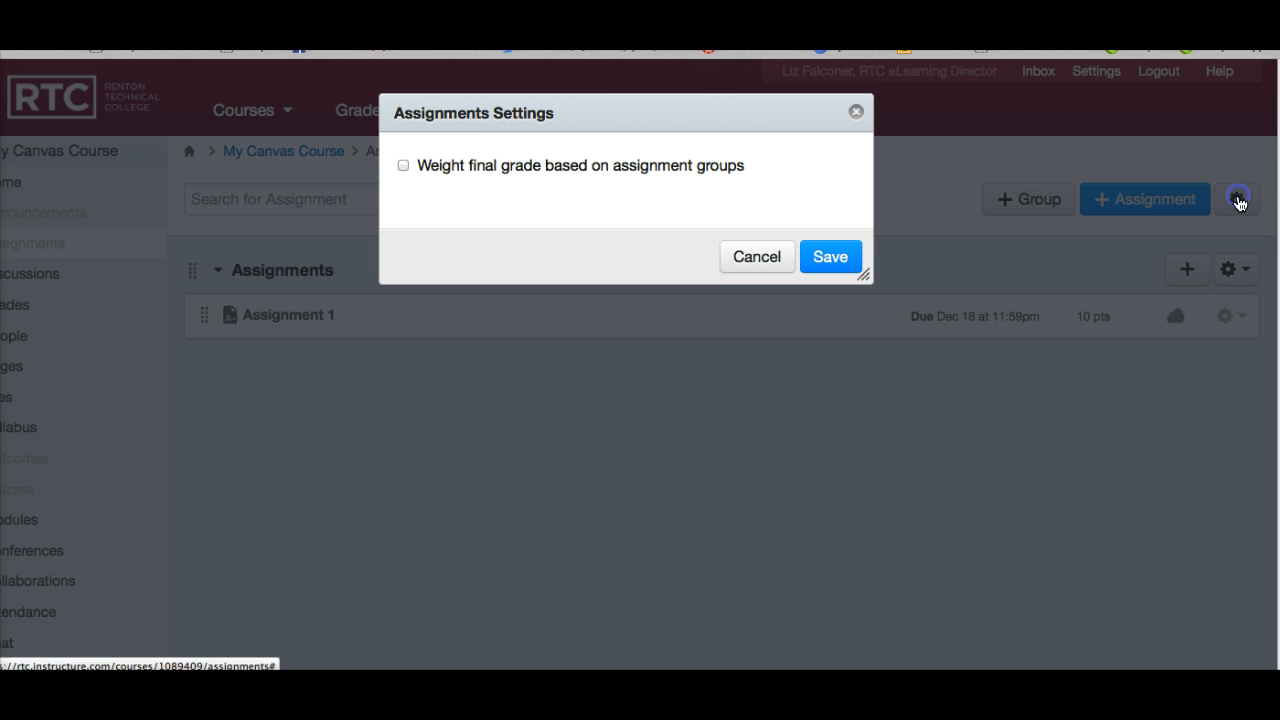
{"action": "left_click", "coordinate": [402, 168]}
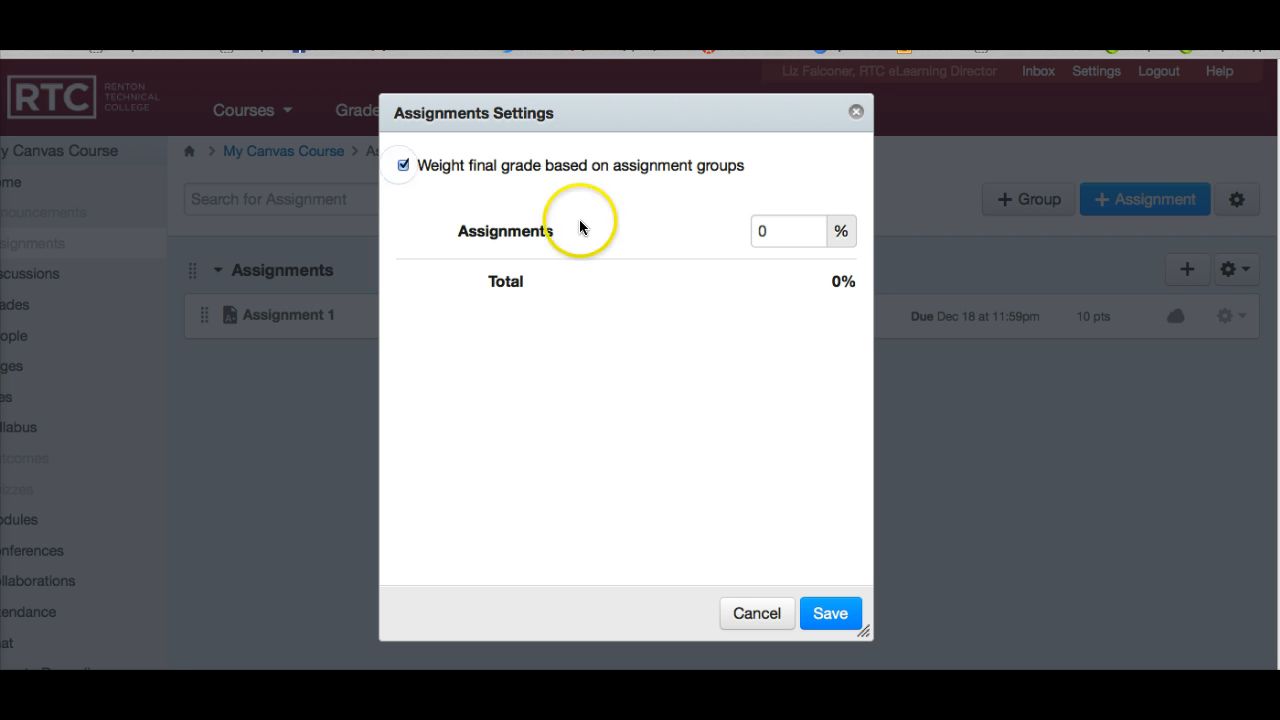
{"action": "left_click", "coordinate": [758, 229]}
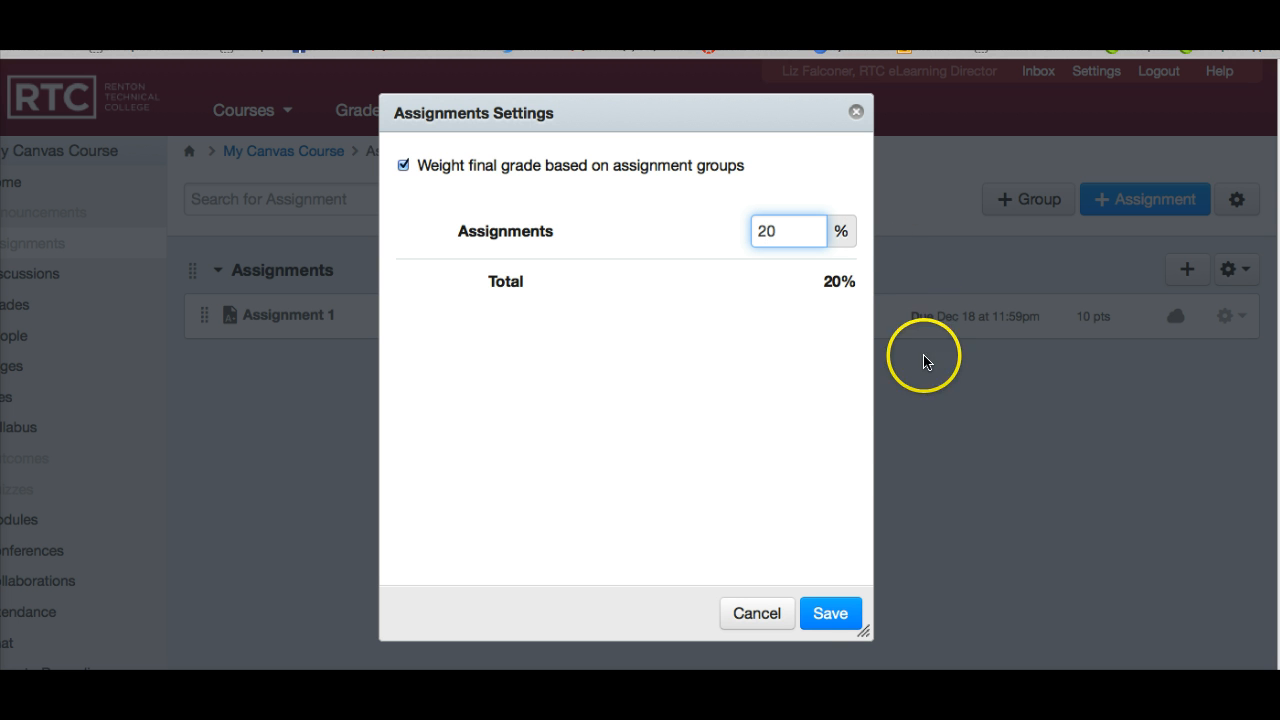
{"action": "left_click", "coordinate": [822, 614]}
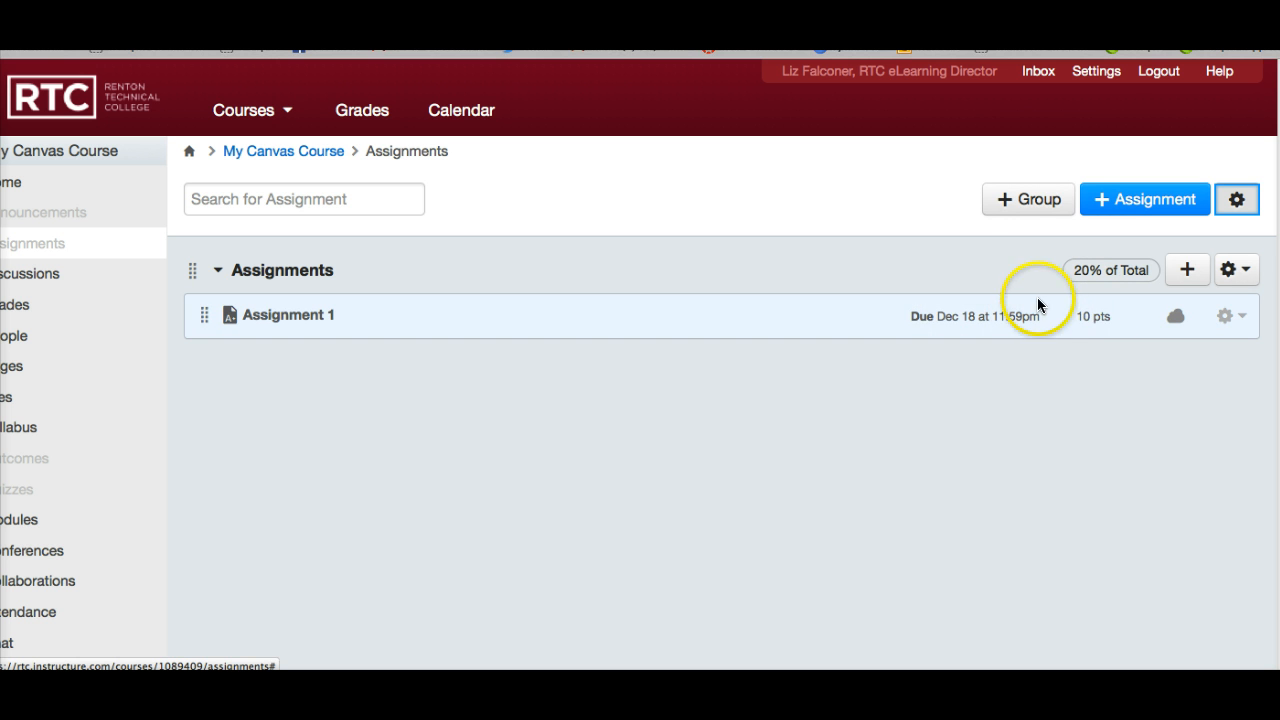
Add an assignment group named Essay worth 10% of the total grade.
{"action": "left_click", "coordinate": [1020, 203]}
{"action": "left_click", "coordinate": [617, 305]}
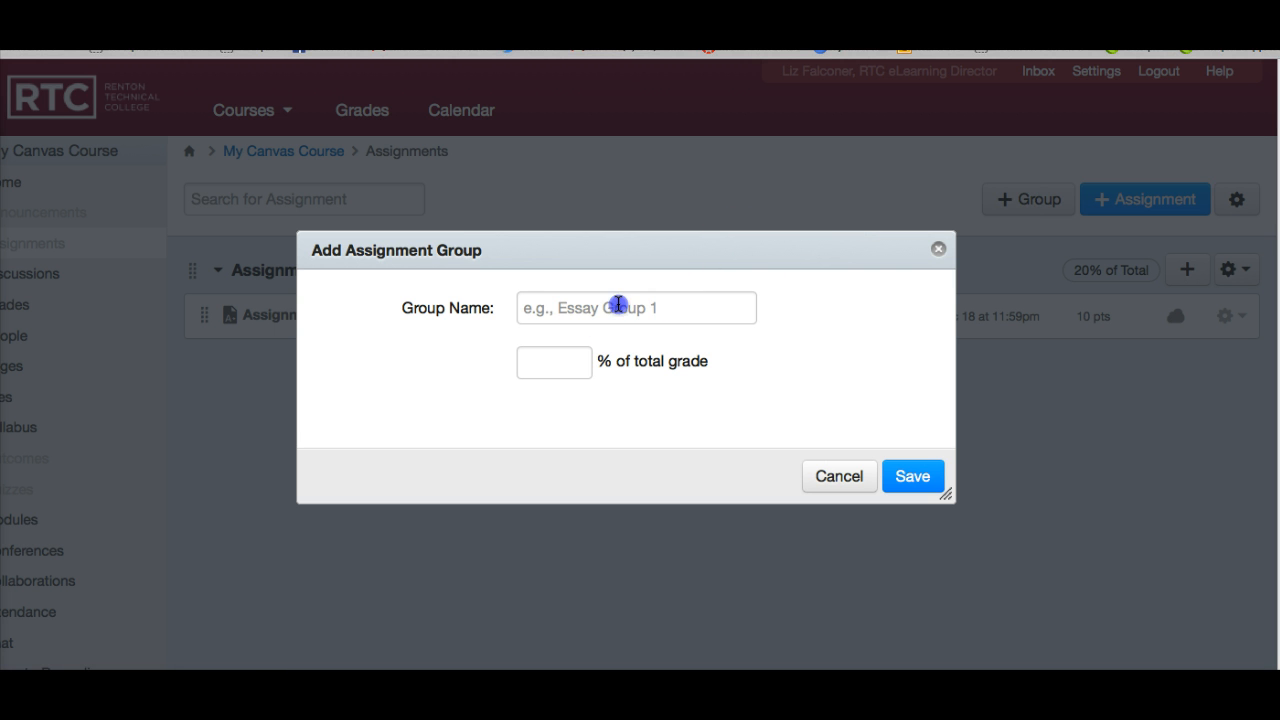
{"action": "type", "text": "Essay"}
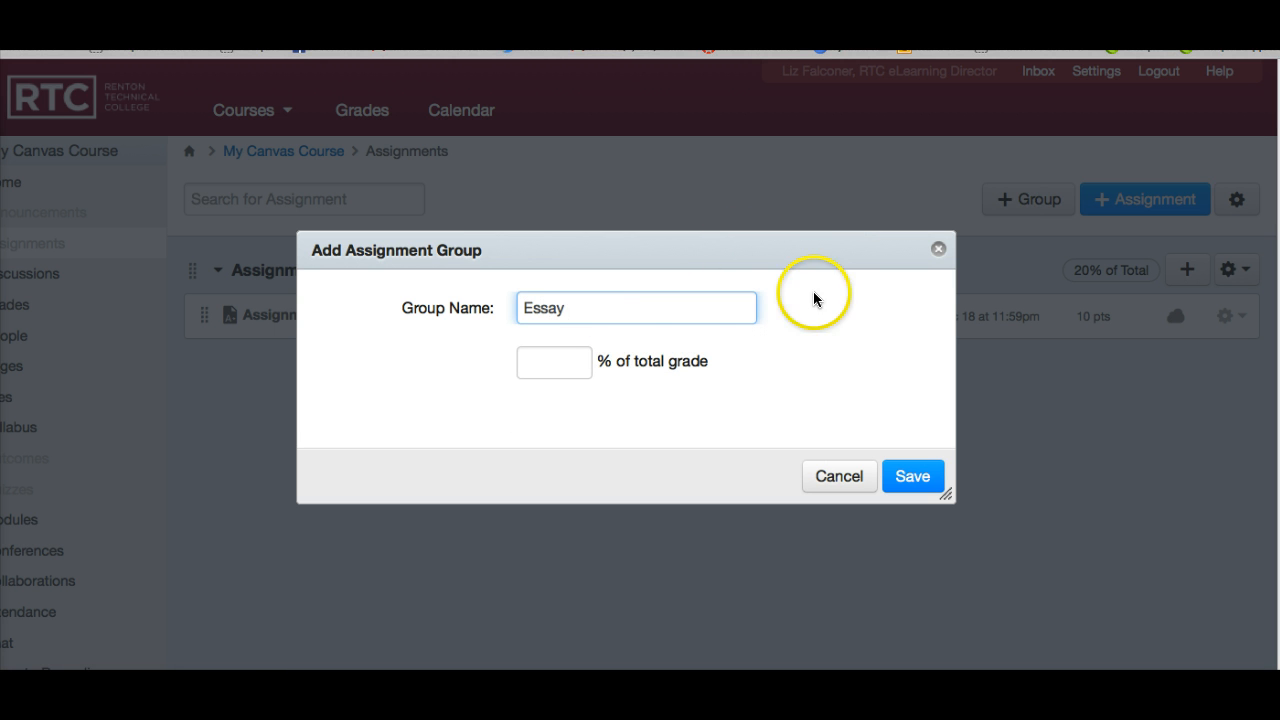
{"action": "left_click", "coordinate": [527, 366]}
{"action": "type", "text": "10"}
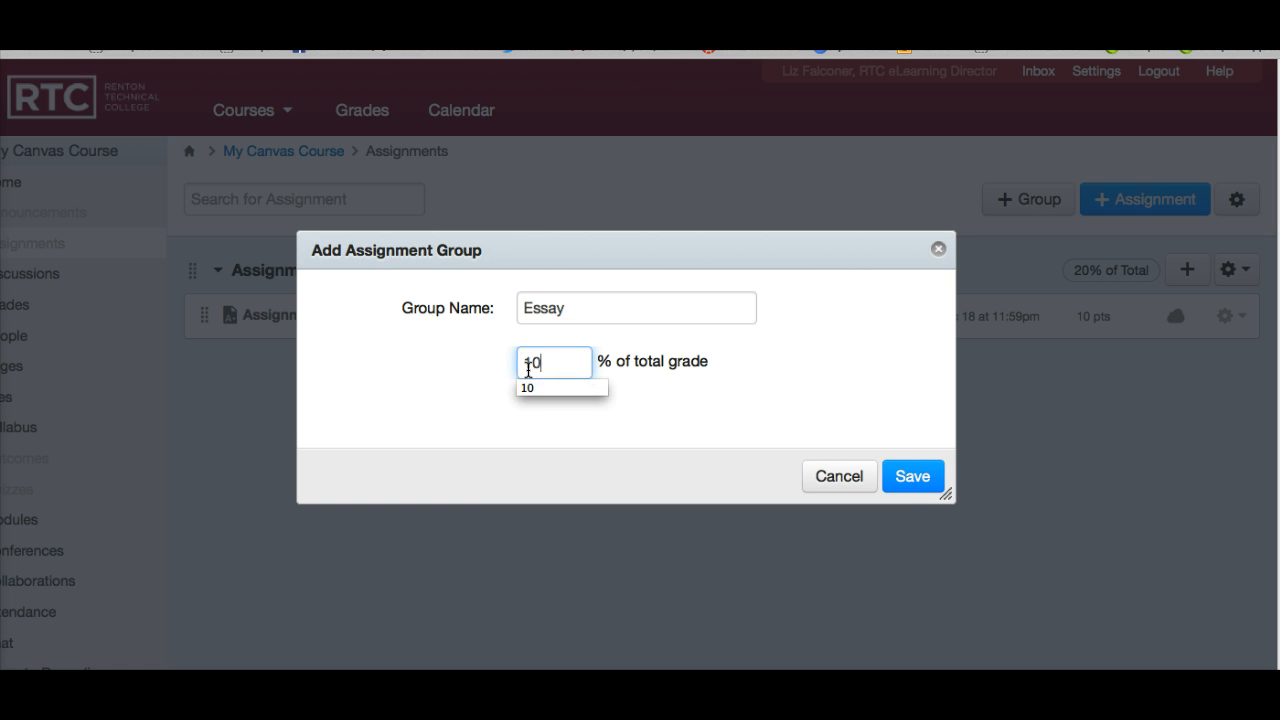
{"action": "left_click", "coordinate": [916, 480]}
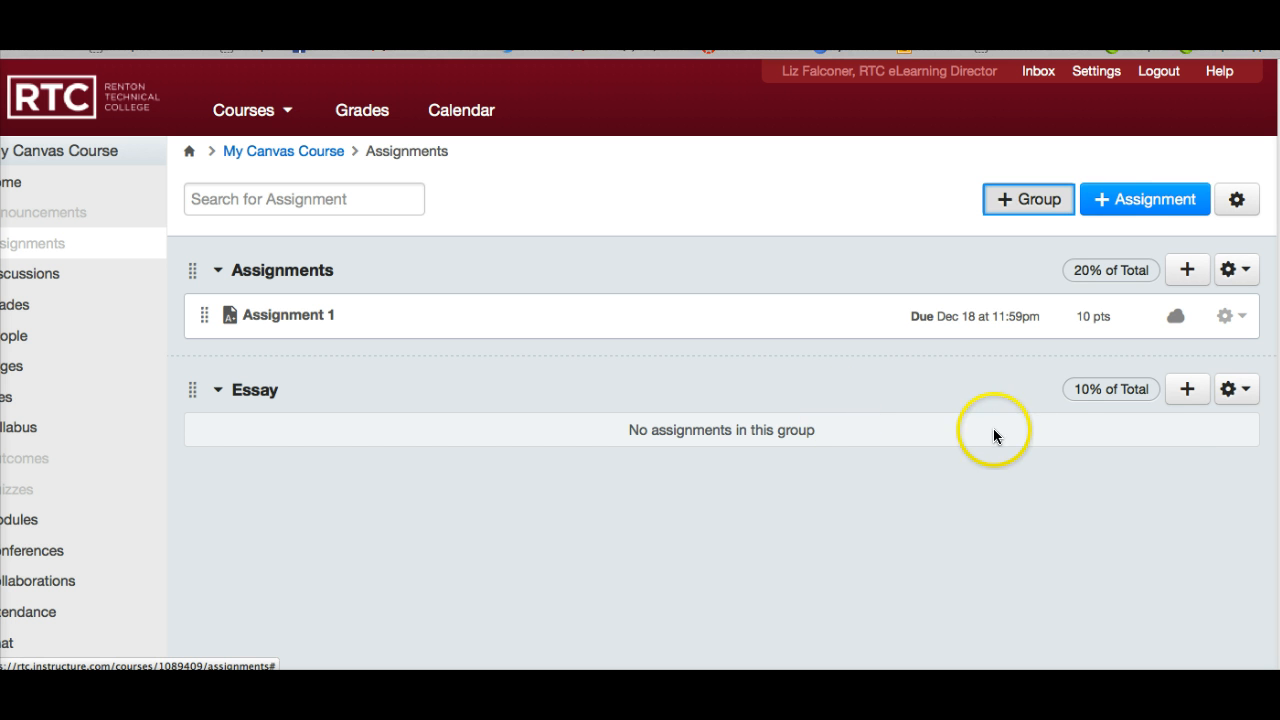
Open and cancel the new-assignment form for the Essay group, and publish Assignment 1.
{"action": "left_click", "coordinate": [1187, 391]}
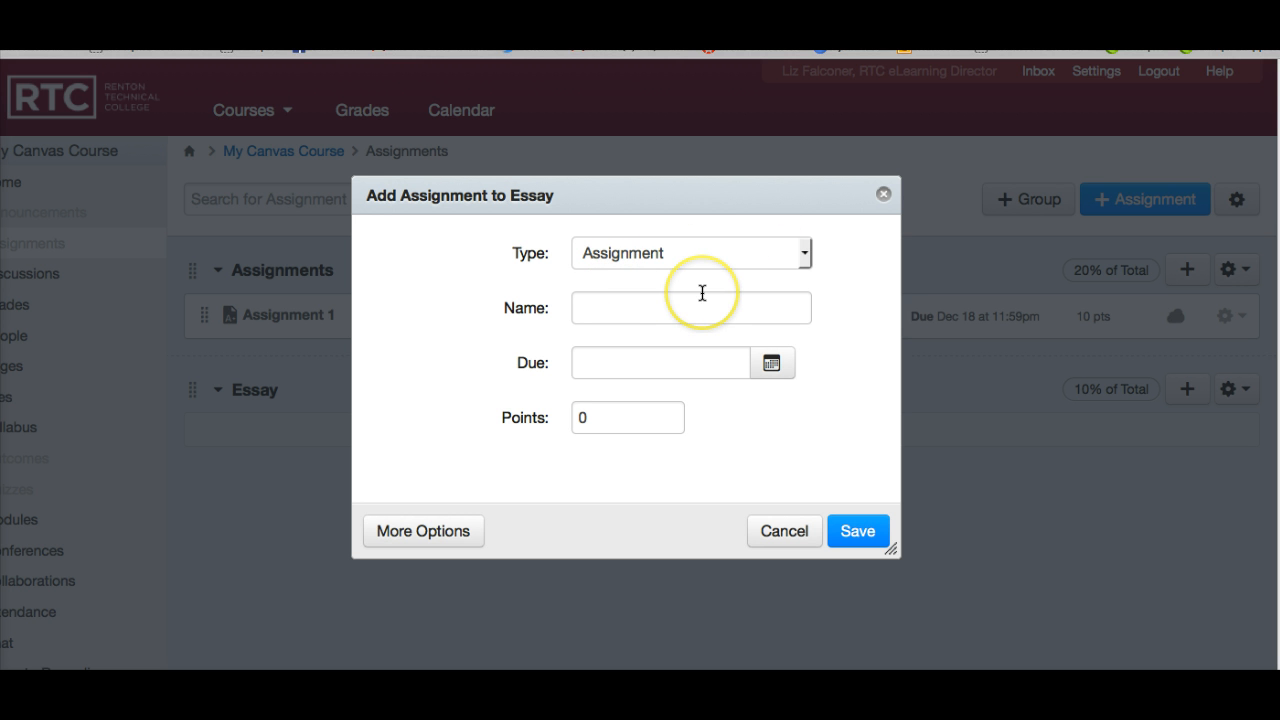
{"action": "left_click", "coordinate": [774, 529]}
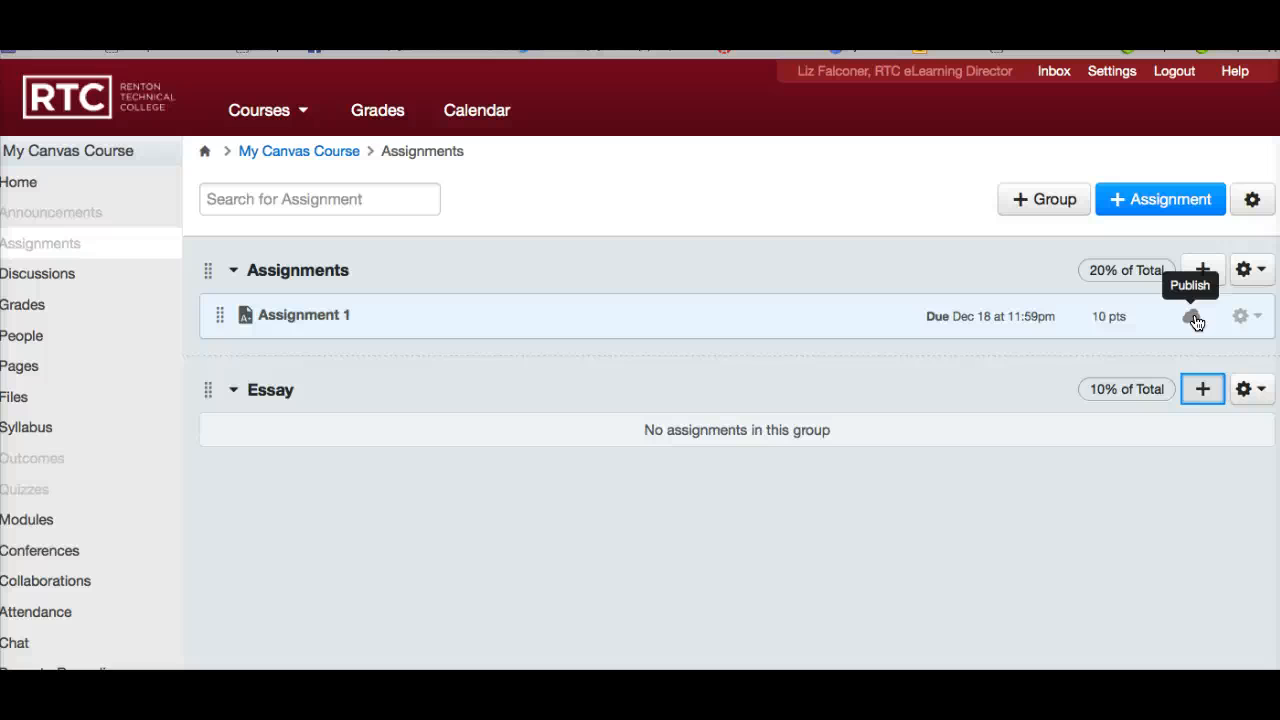
{"action": "left_click", "coordinate": [1191, 320]}
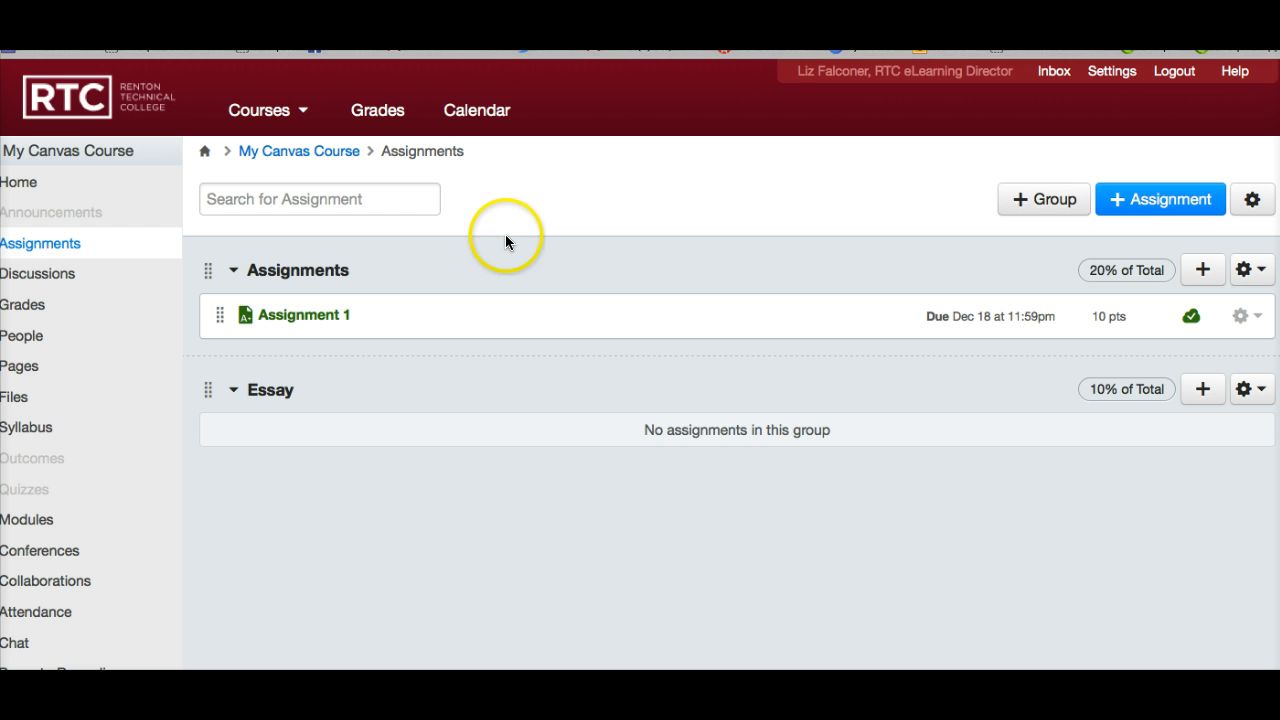
Open the course's gradebook and examine the assignment and weighted group columns.
{"action": "left_click", "coordinate": [25, 306]}
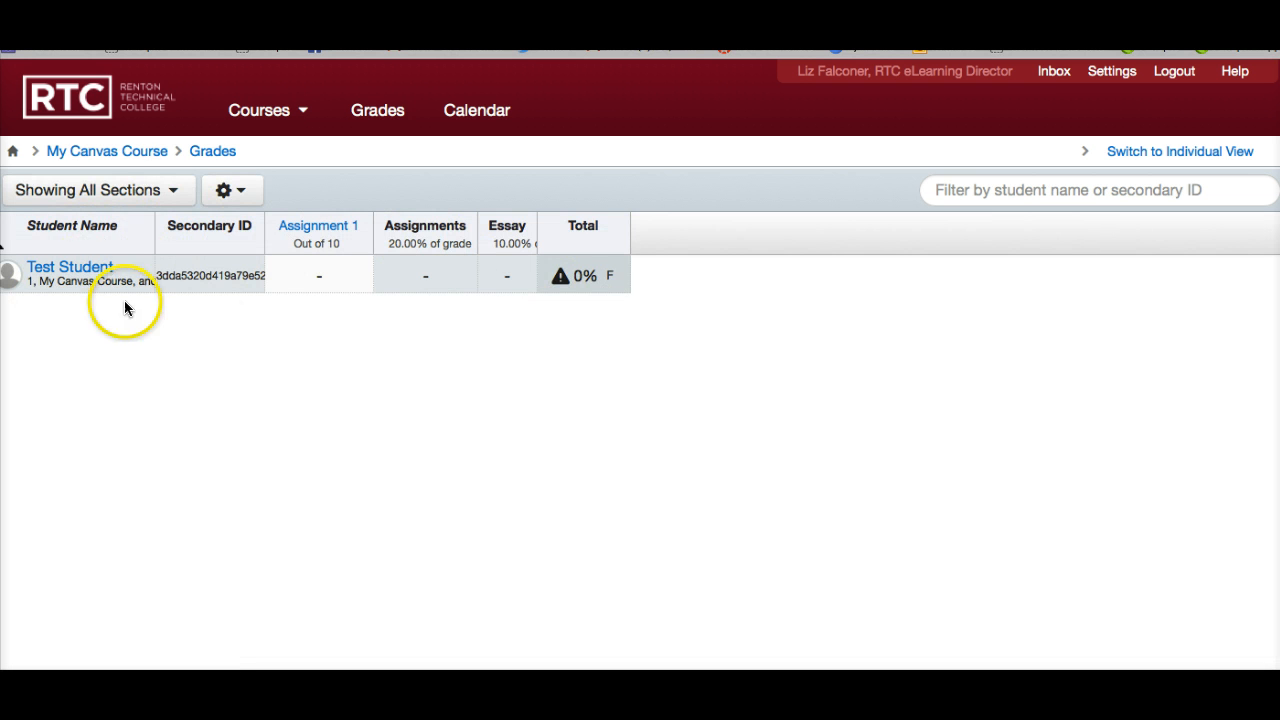
{"action": "mouse_move", "coordinate": [334, 289]}
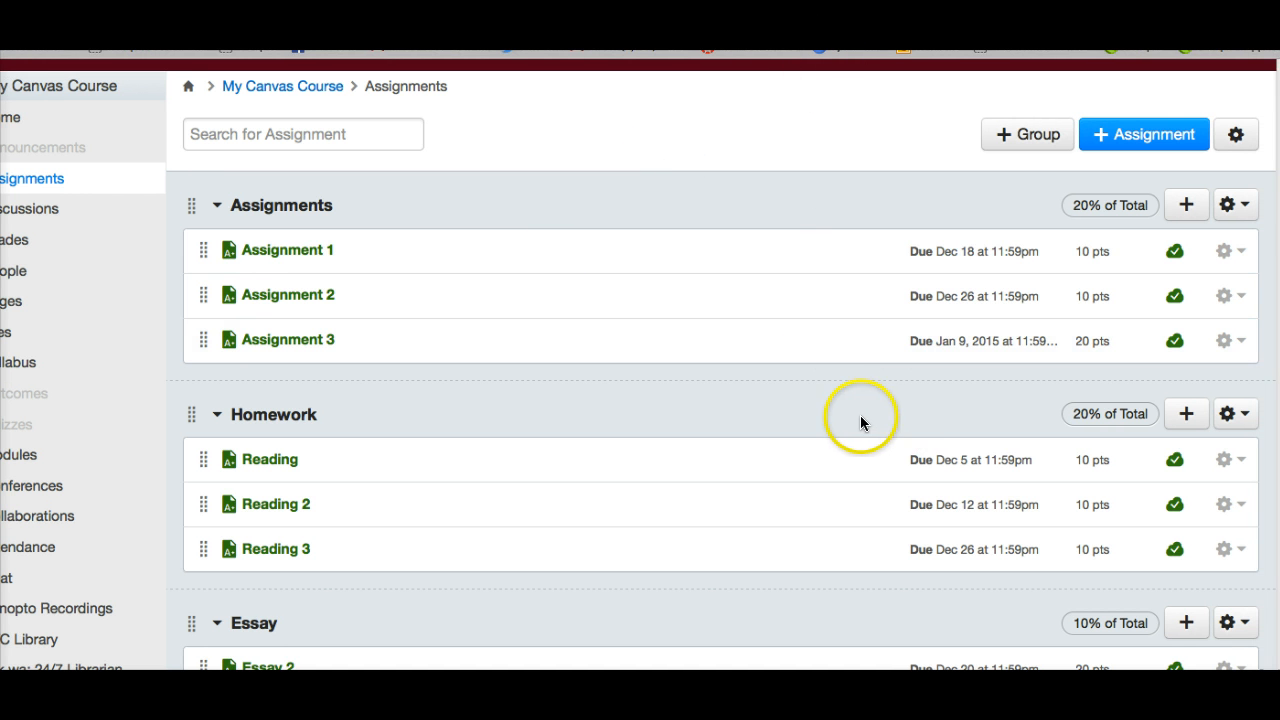
Review the list of assignment groups and check their weights and total in the assignments settings, closing them without saving.
{"action": "scroll", "coordinate": [861, 420], "scroll_direction": "down", "scroll_amount": 6}
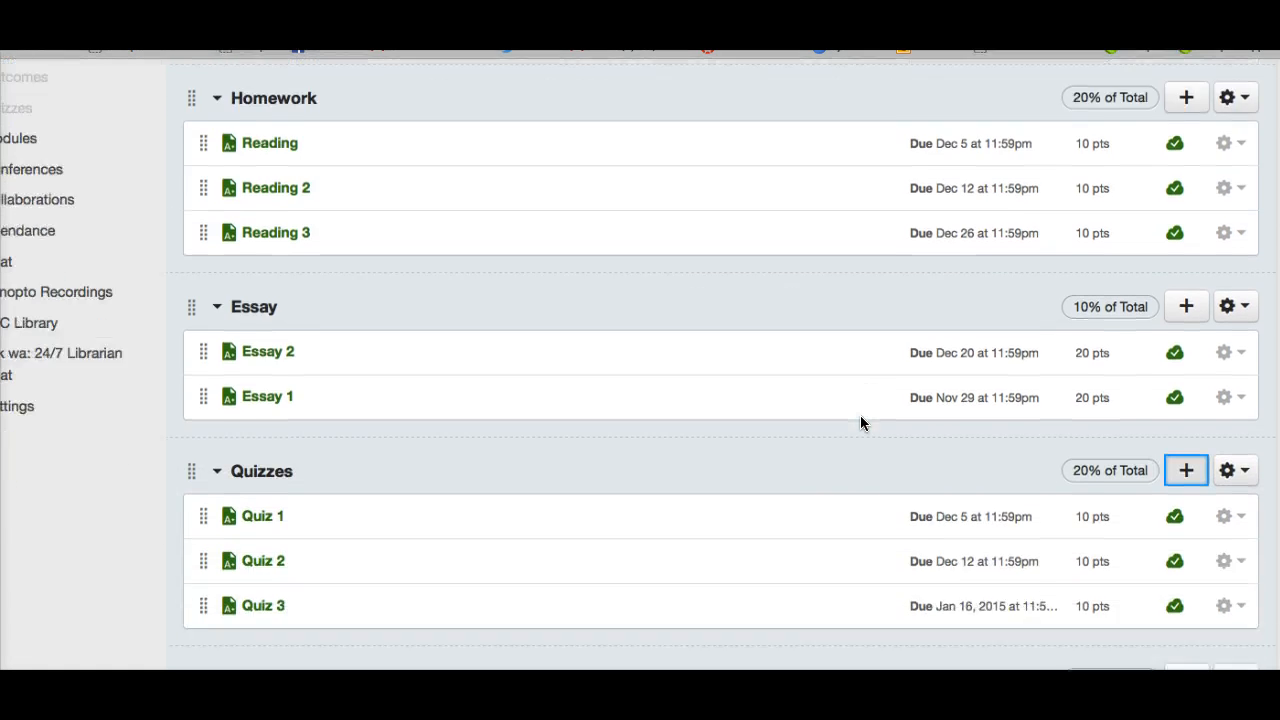
{"action": "scroll", "coordinate": [861, 418], "scroll_direction": "down", "scroll_amount": 3}
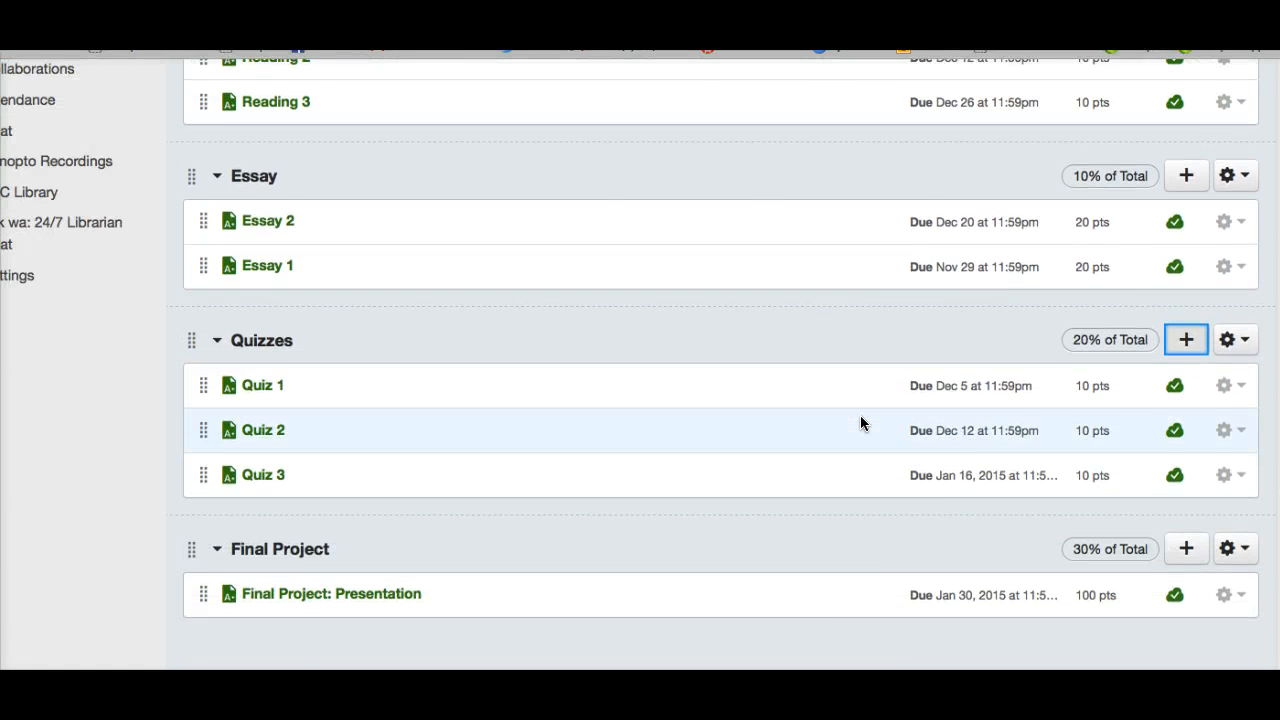
{"action": "scroll", "coordinate": [861, 418], "scroll_direction": "up", "scroll_amount": 9}
{"action": "scroll", "coordinate": [860, 423], "scroll_direction": "up", "scroll_amount": 1}
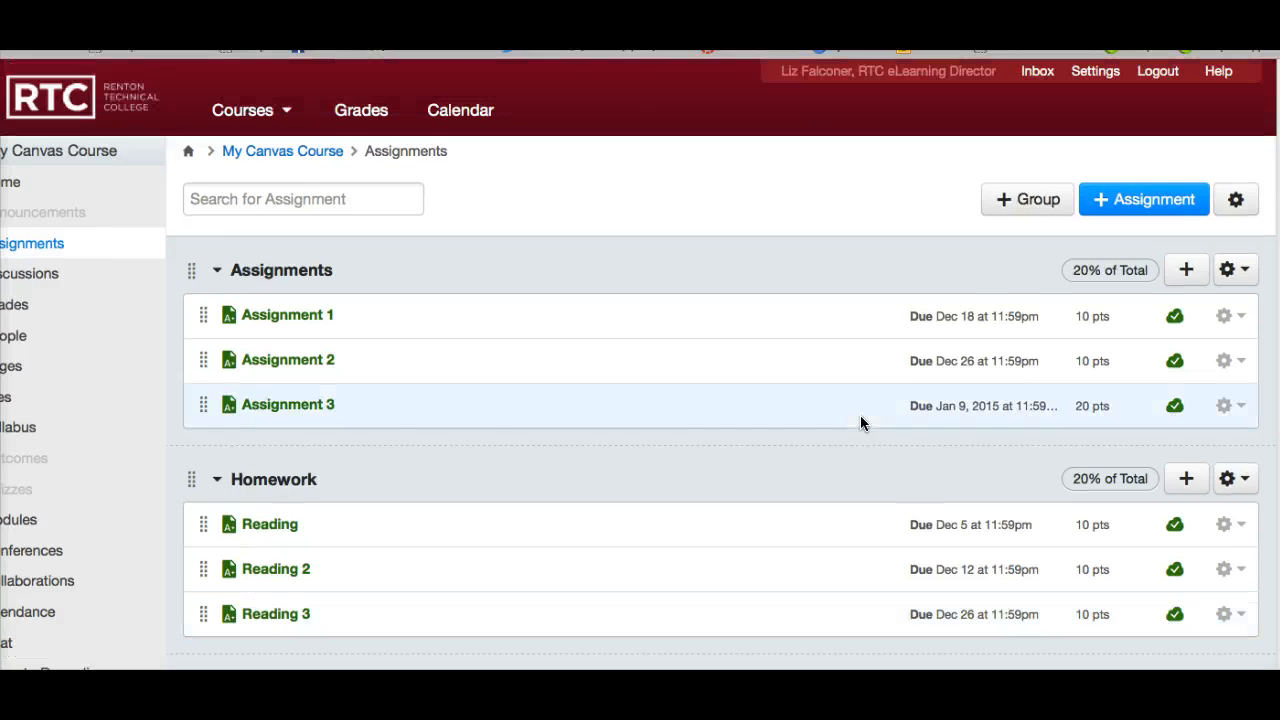
{"action": "left_click", "coordinate": [1236, 201]}
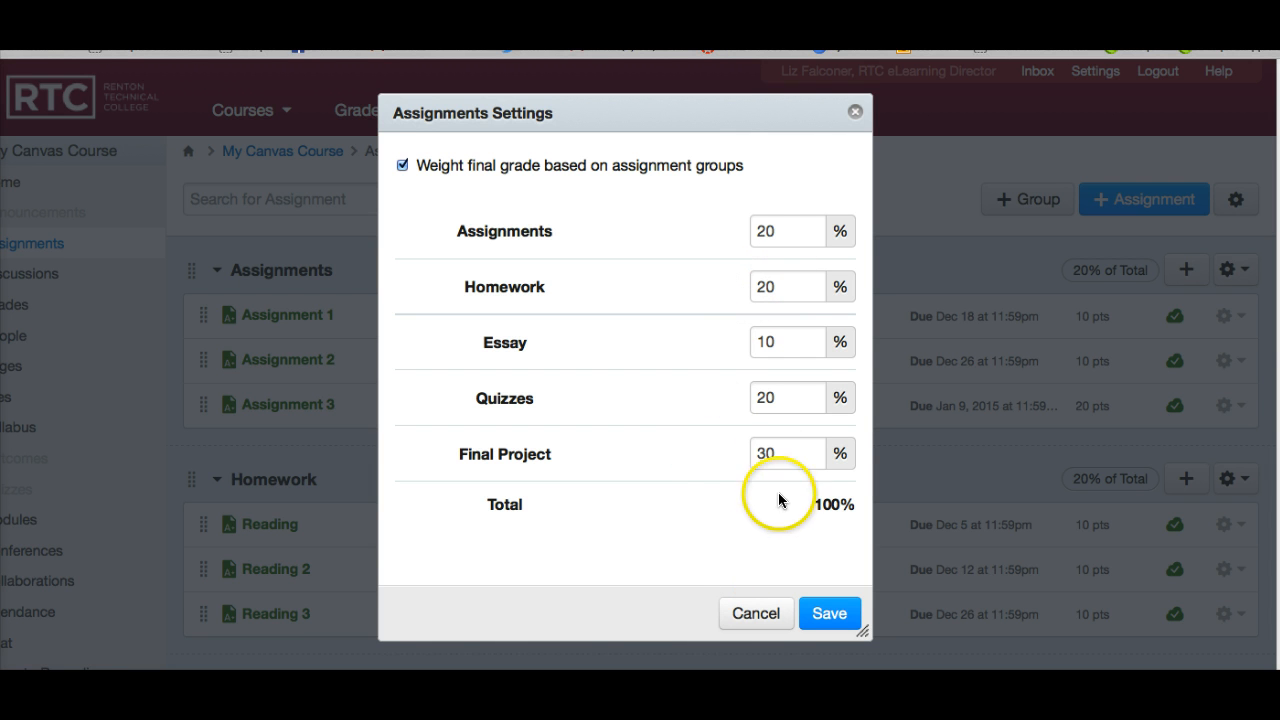
{"action": "left_click", "coordinate": [776, 455]}
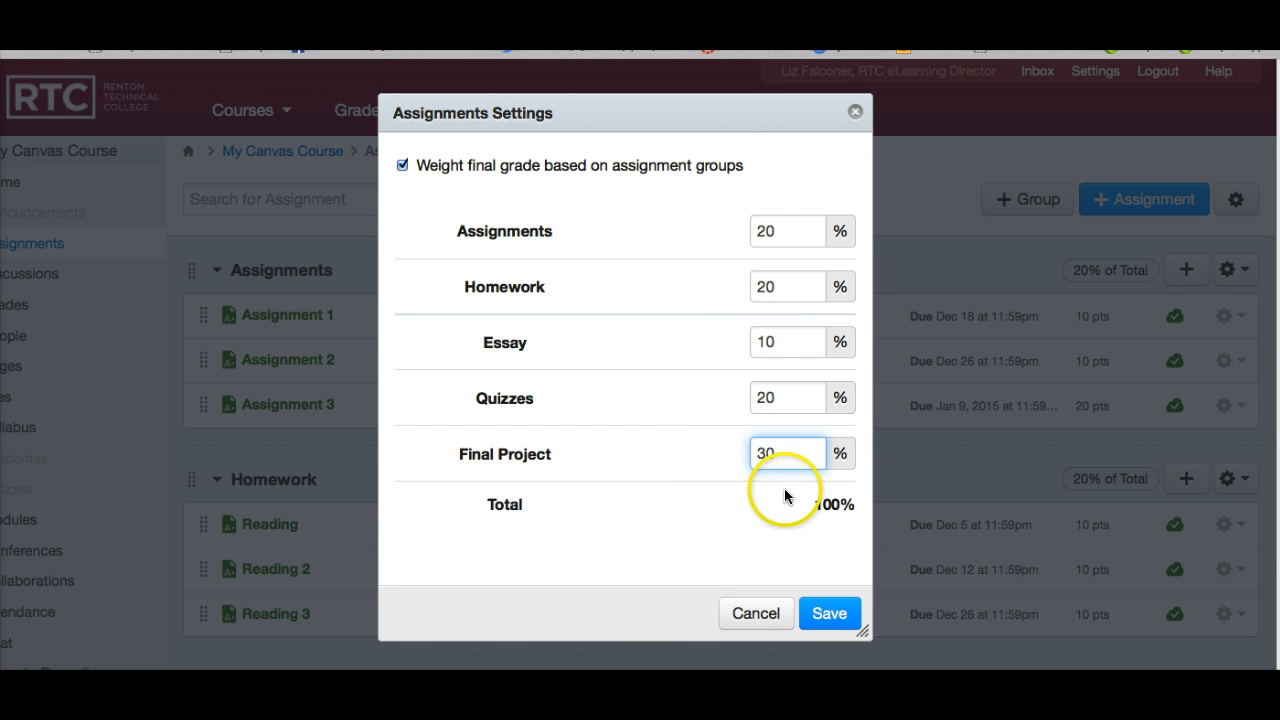
{"action": "left_click", "coordinate": [745, 612]}
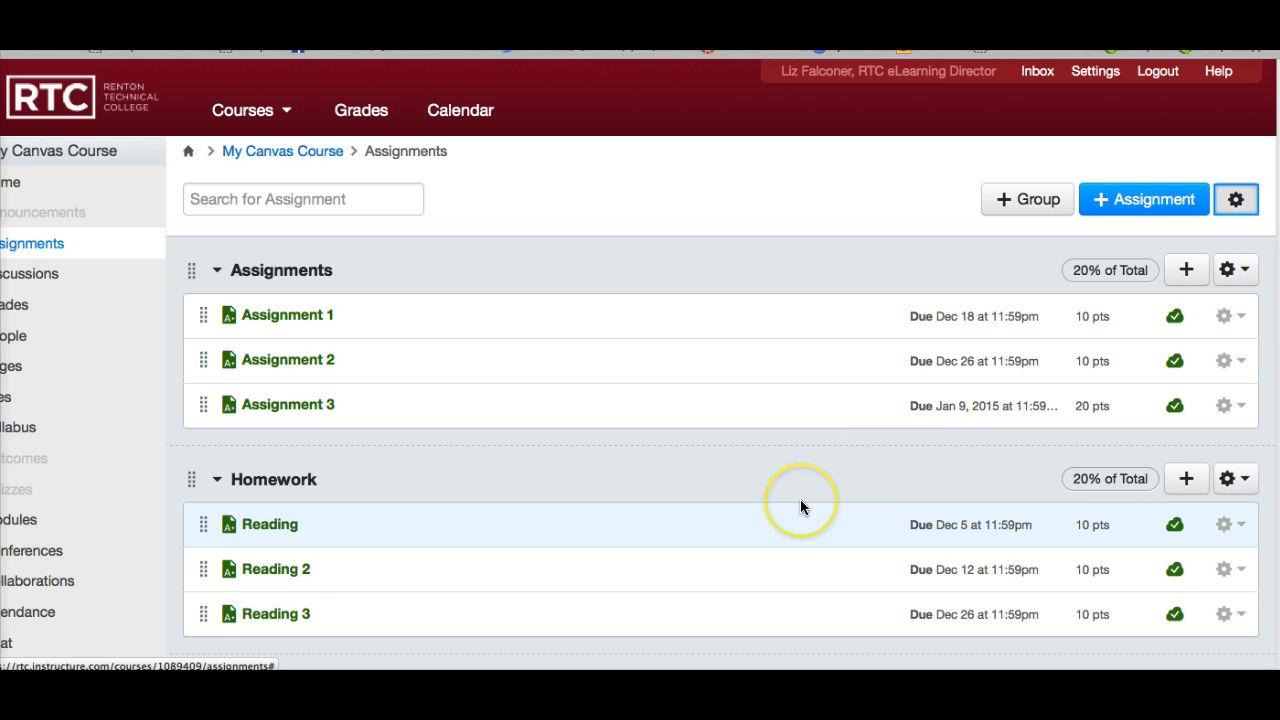
Look over the remaining assignment groups and examine the gradebook's columns for every assignment, weighted group and the total.
{"action": "scroll", "coordinate": [800, 500], "scroll_direction": "down", "scroll_amount": 5}
{"action": "scroll", "coordinate": [800, 506], "scroll_direction": "down", "scroll_amount": 5}
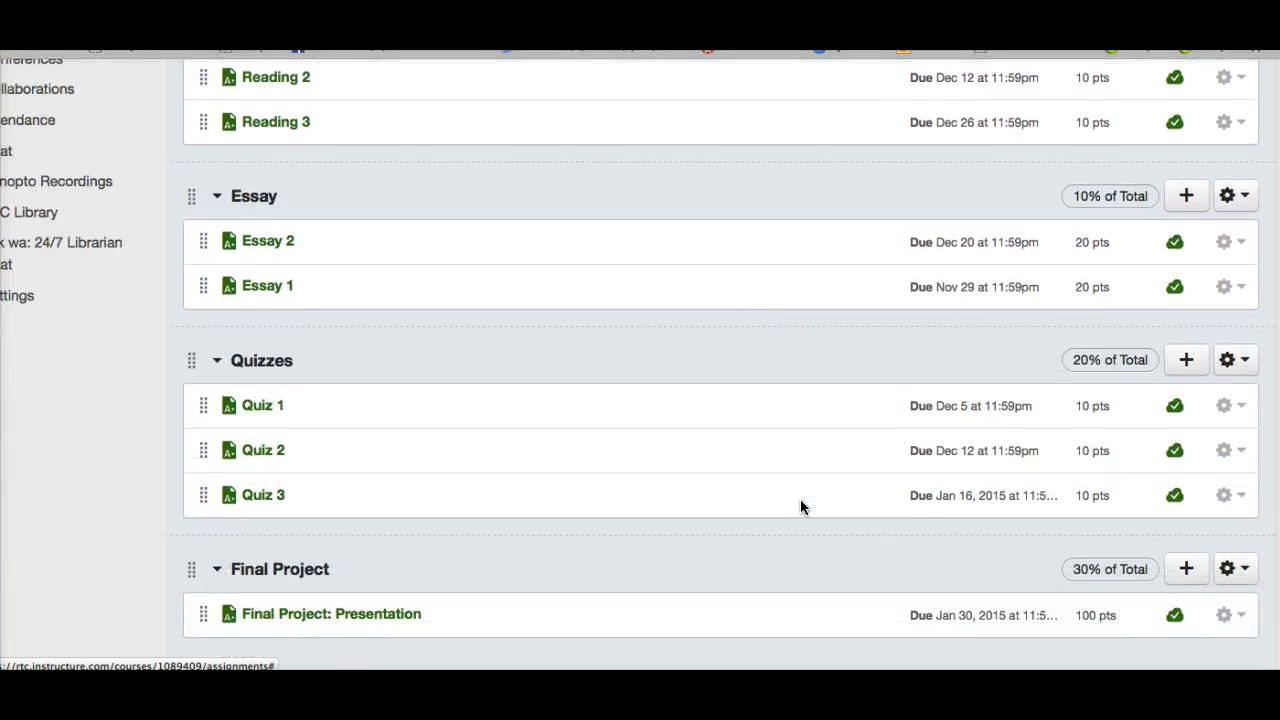
{"action": "scroll", "coordinate": [800, 506], "scroll_direction": "up", "scroll_amount": 8}
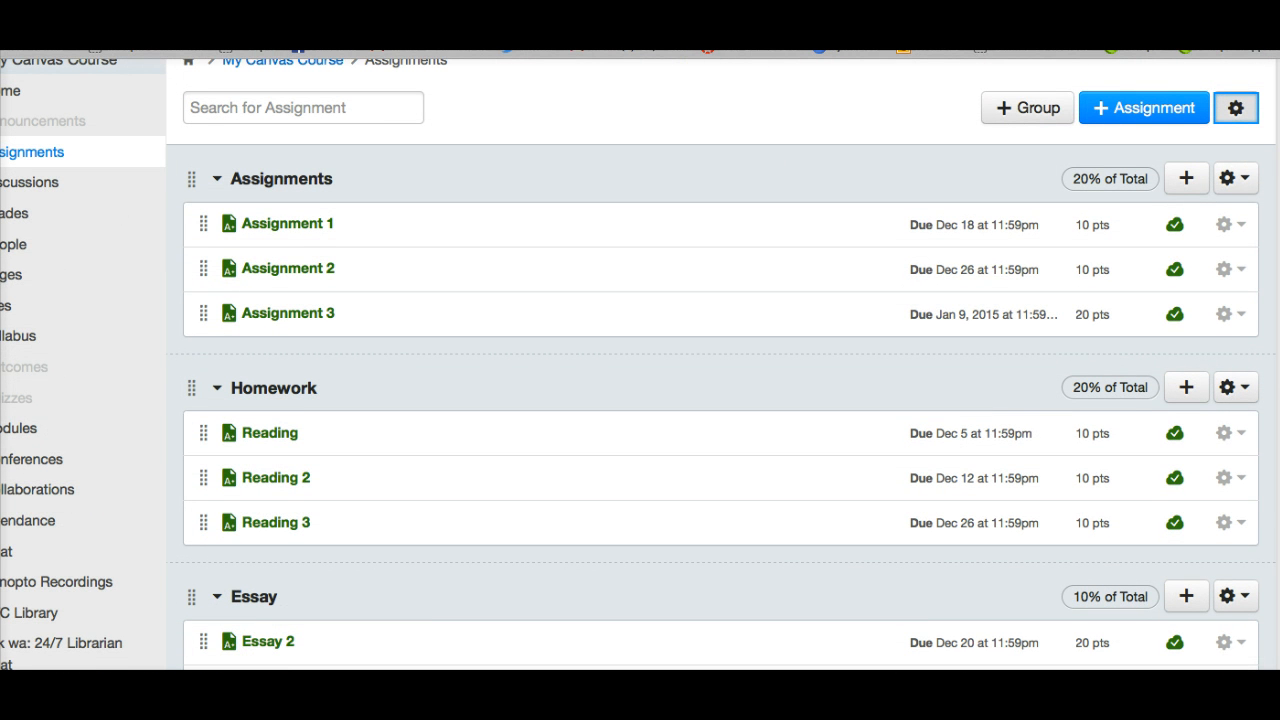
{"action": "left_click", "coordinate": [23, 215]}
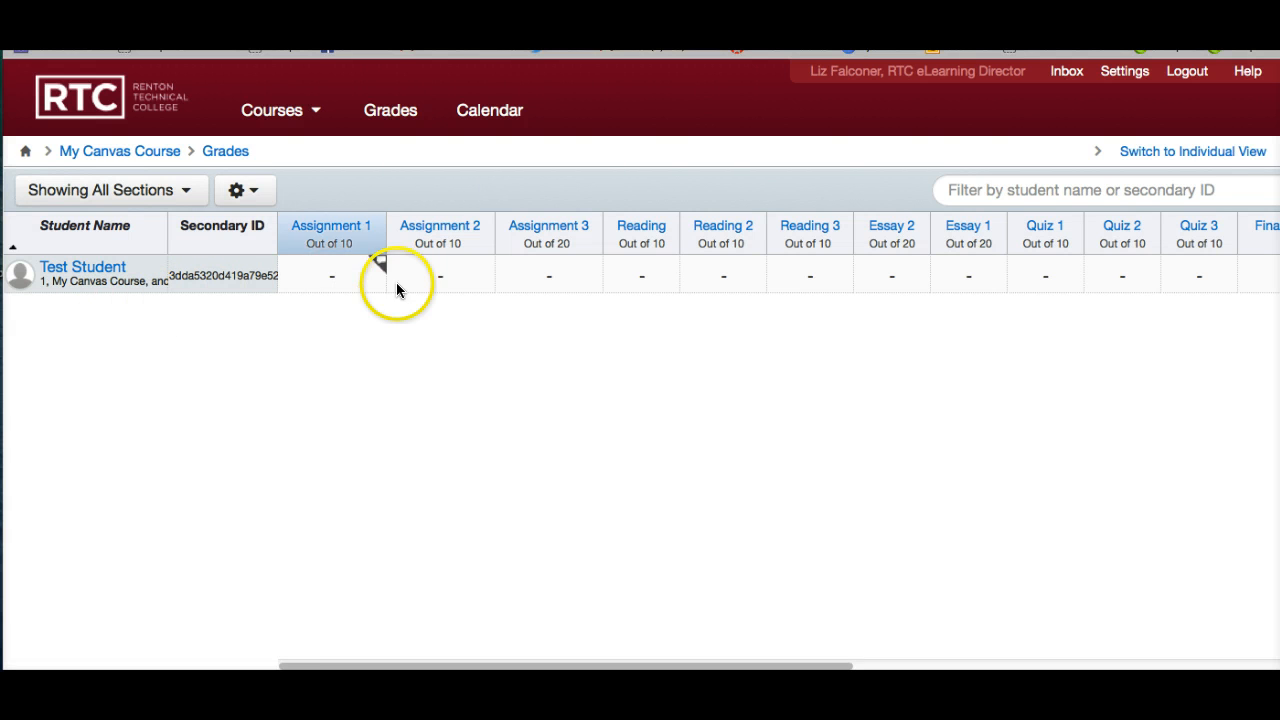
{"action": "scroll", "coordinate": [462, 284], "scroll_direction": "right", "scroll_amount": 10}
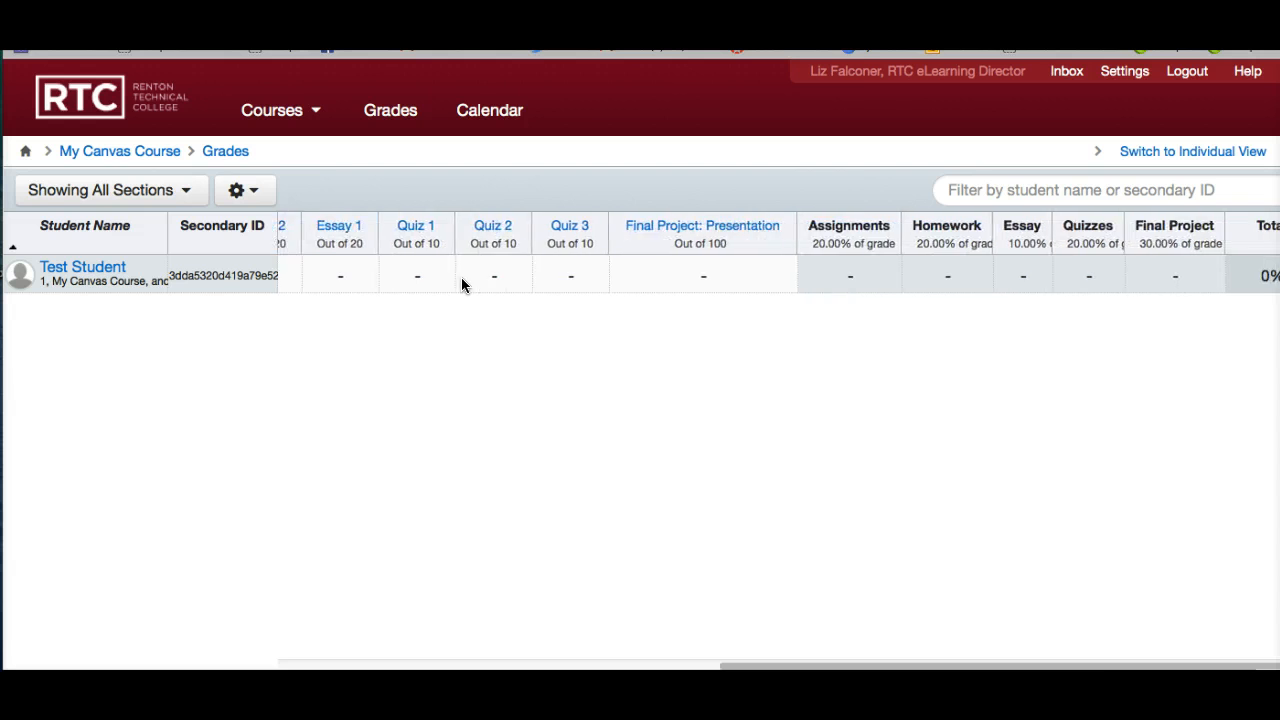
{"action": "scroll", "coordinate": [461, 277], "scroll_direction": "right", "scroll_amount": 1}
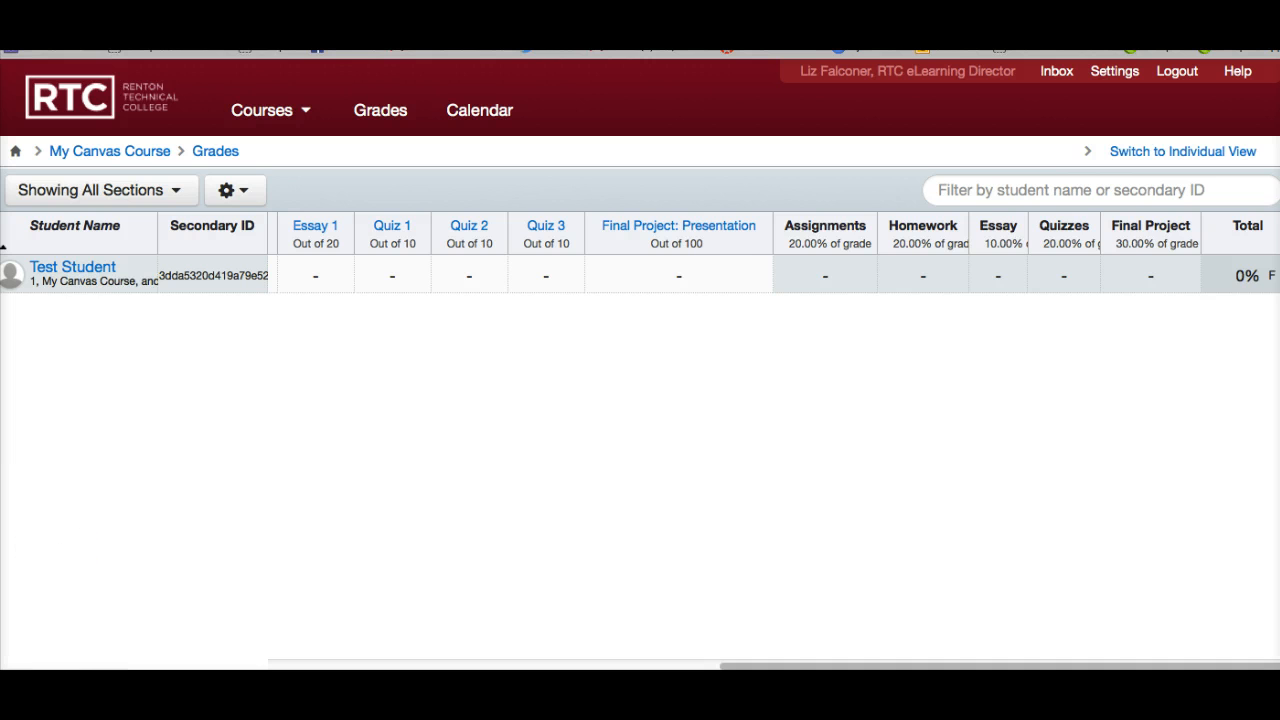
Open the course syllabus and examine the assignments' due dates and the table of assignment group weights.
{"action": "scroll", "coordinate": [343, 329], "scroll_direction": "left", "scroll_amount": 10}
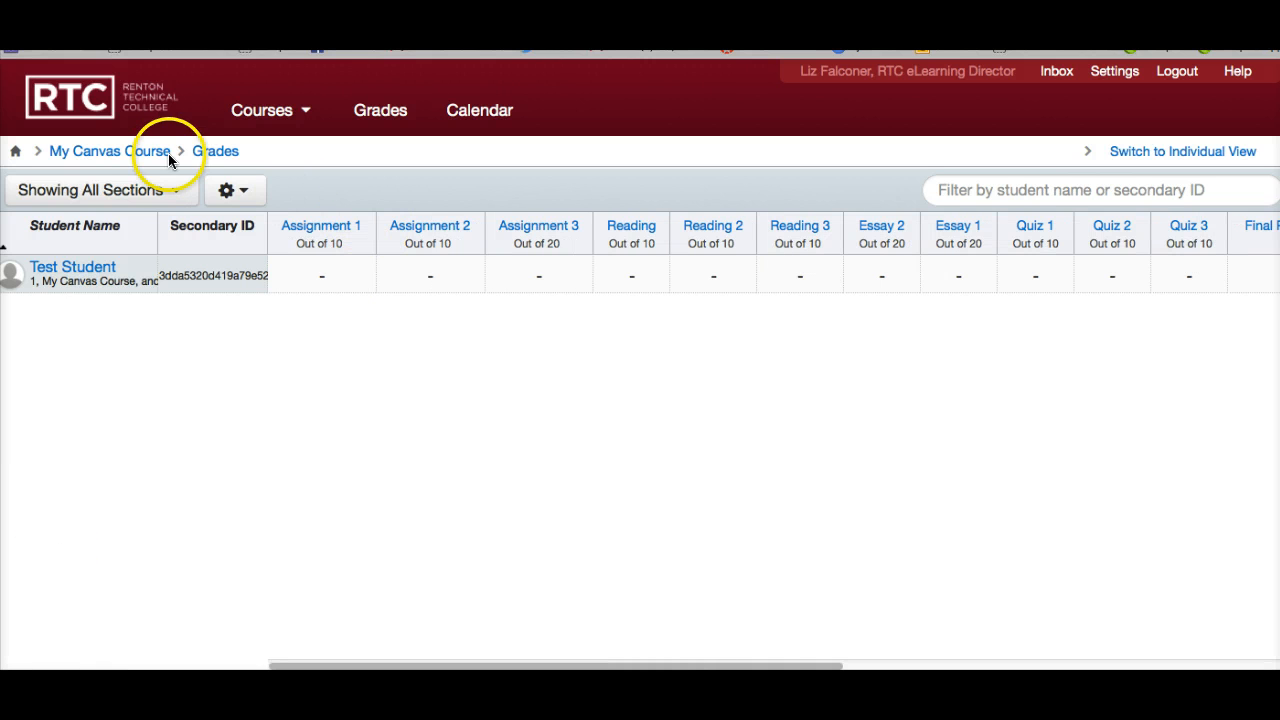
{"action": "left_click", "coordinate": [141, 151]}
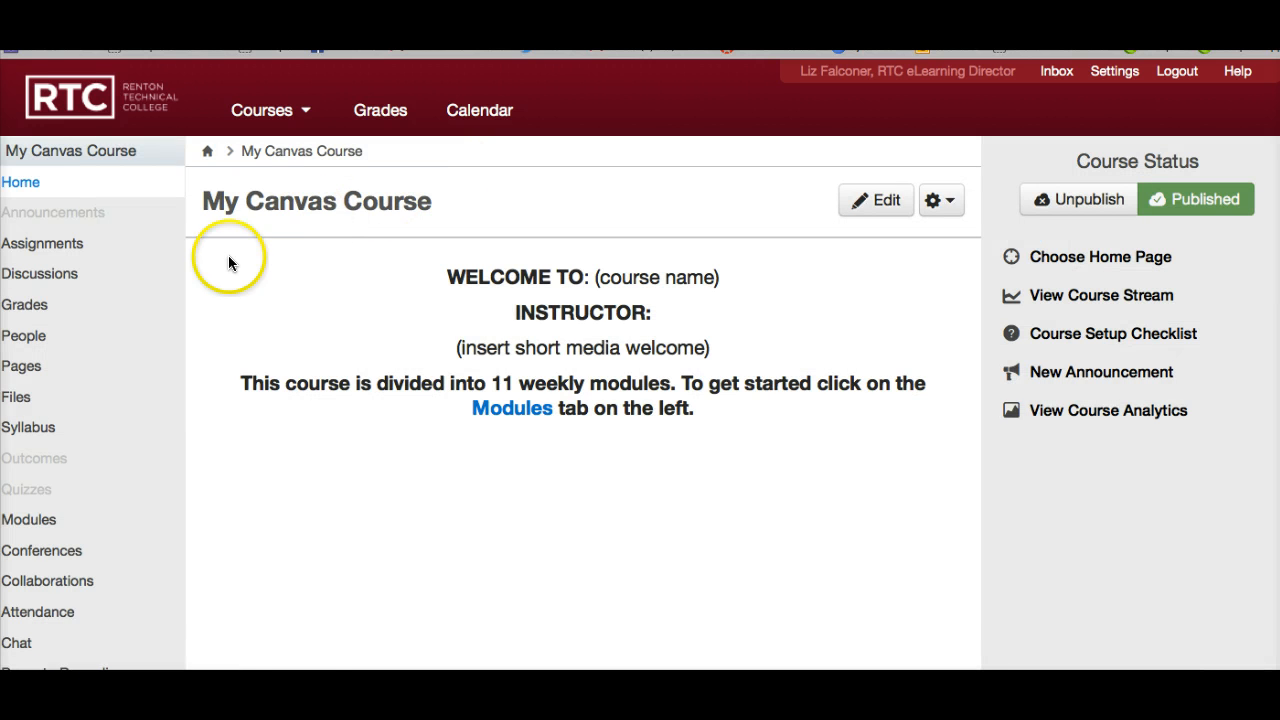
{"action": "left_click", "coordinate": [24, 427]}
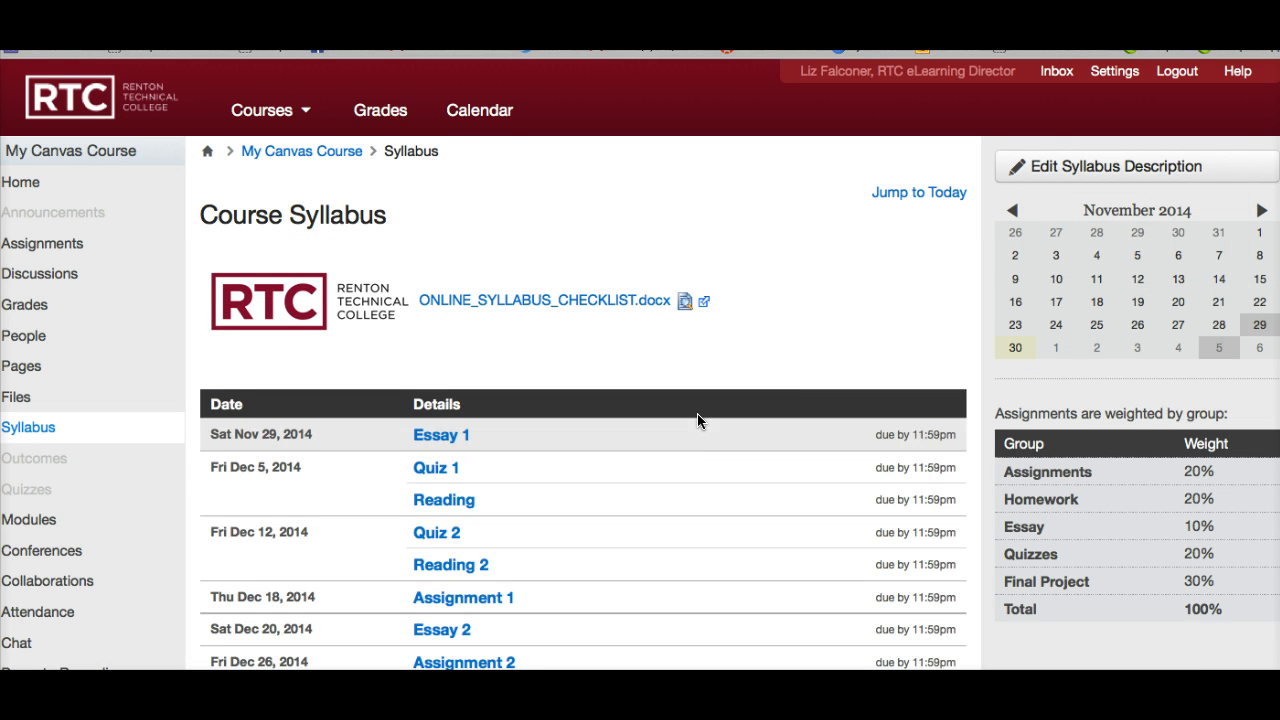
{"action": "scroll", "coordinate": [695, 478], "scroll_direction": "down", "scroll_amount": 3}
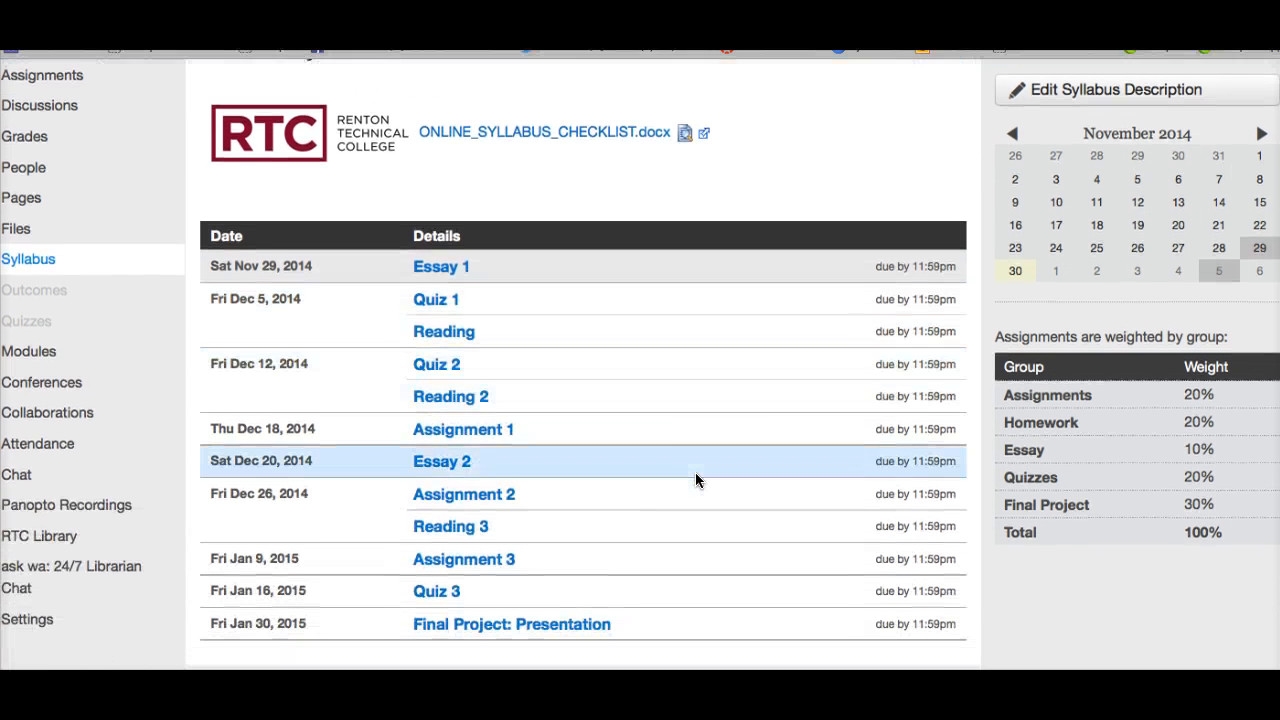
{"action": "scroll", "coordinate": [697, 481], "scroll_direction": "down", "scroll_amount": 2}
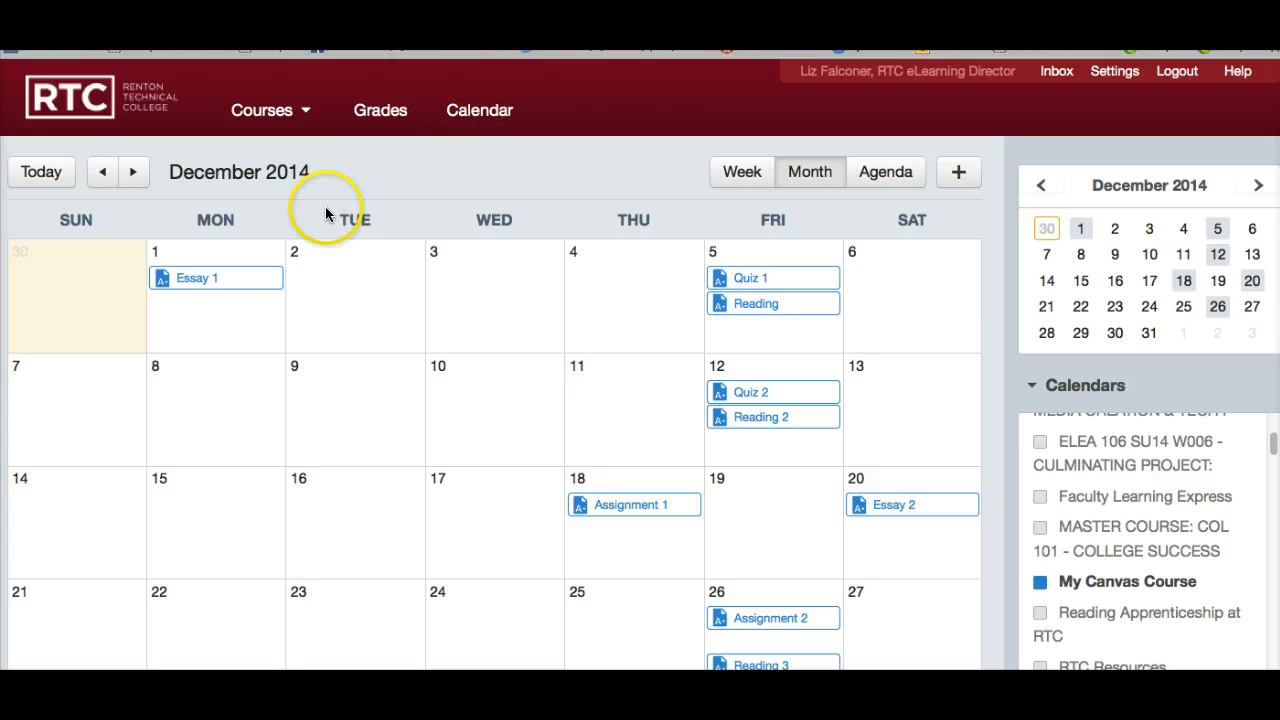
Move Essay 1 to Tuesday, December 2, 2014 in the calendar's month view to reschedule its due date.
{"action": "left_click_drag", "start_coordinate": [212, 279], "coordinate": [354, 275]}
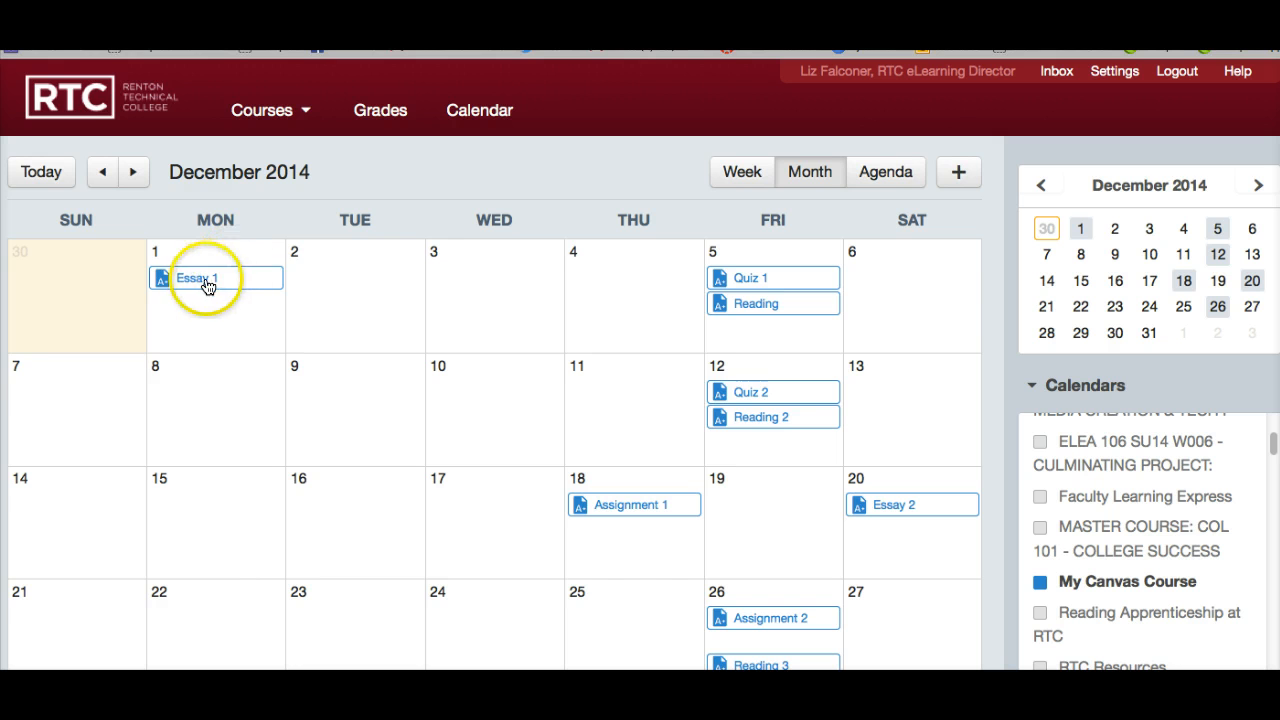
{"action": "left_click_drag", "start_coordinate": [206, 285], "coordinate": [334, 280]}
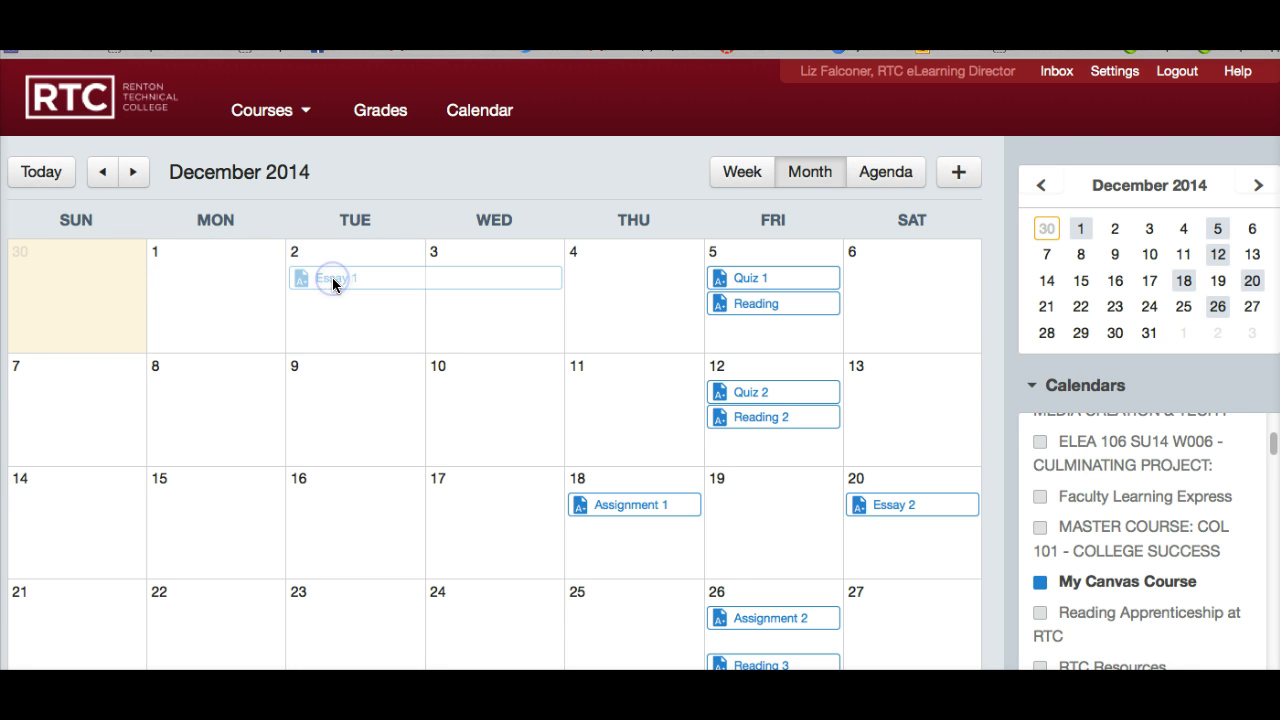